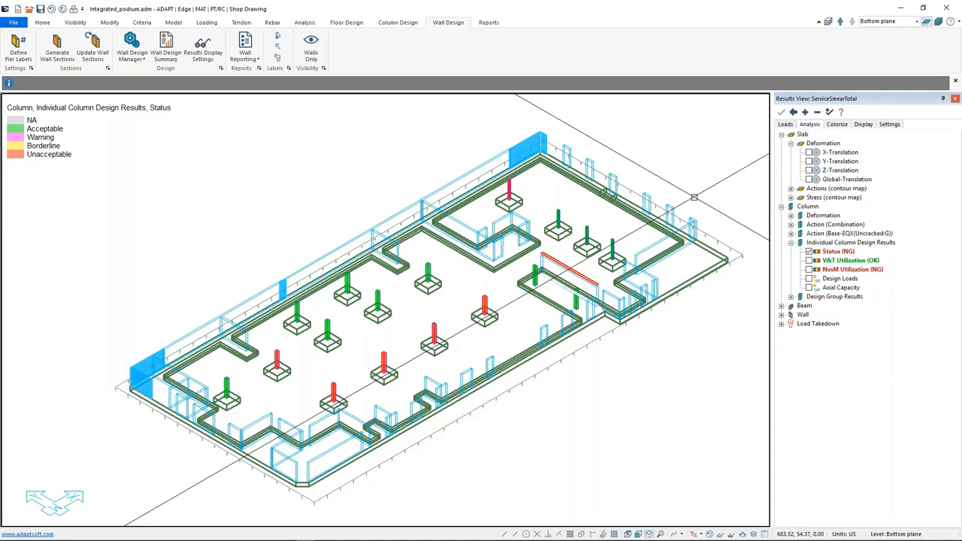
Step: Turn off the column Status results and display the design sections with only the Y-direction support lines
middle_click_drag(690, 196, 664, 194)
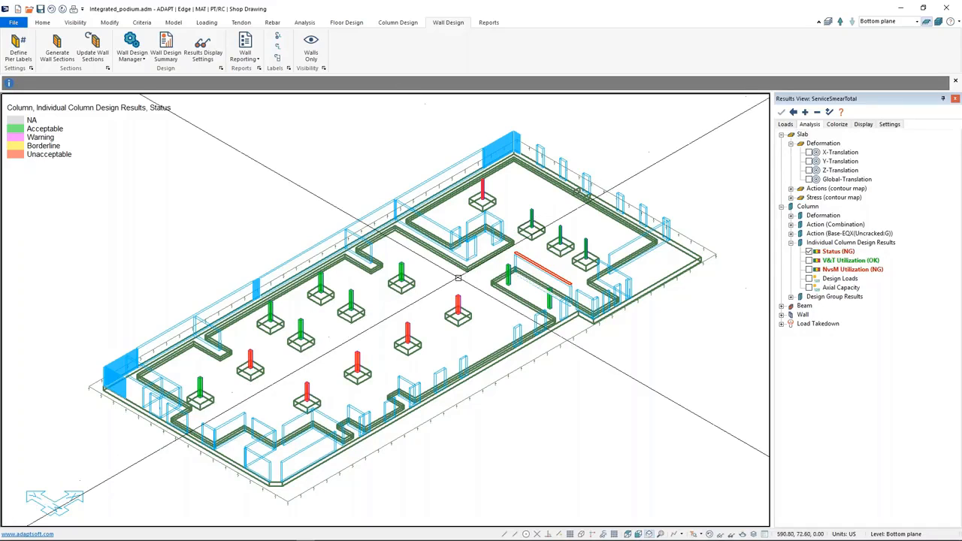
left_click(809, 251)
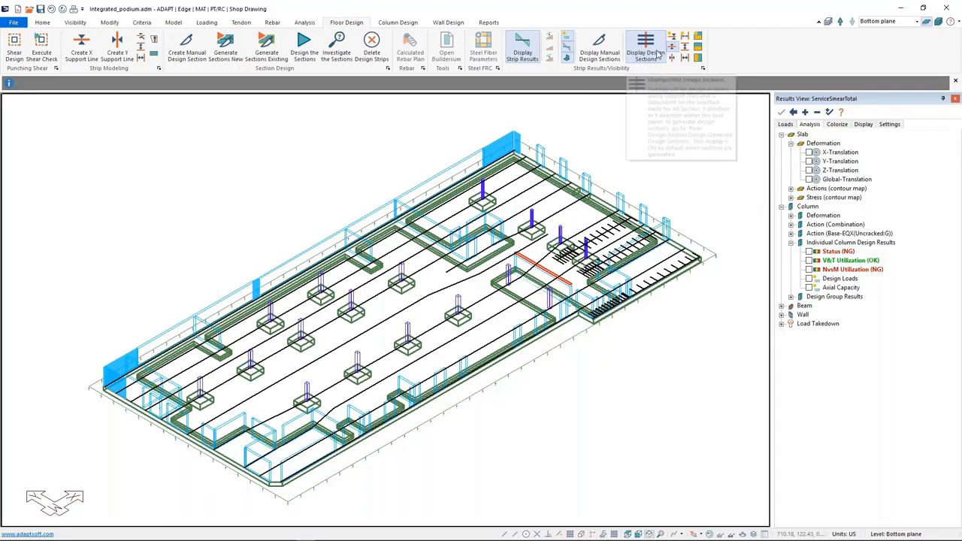
left_click(649, 47)
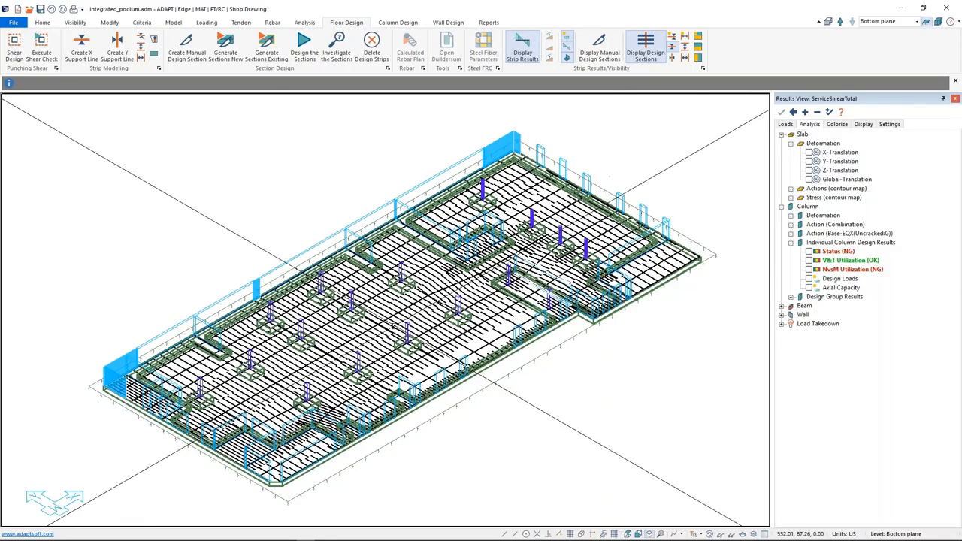
left_click(672, 62)
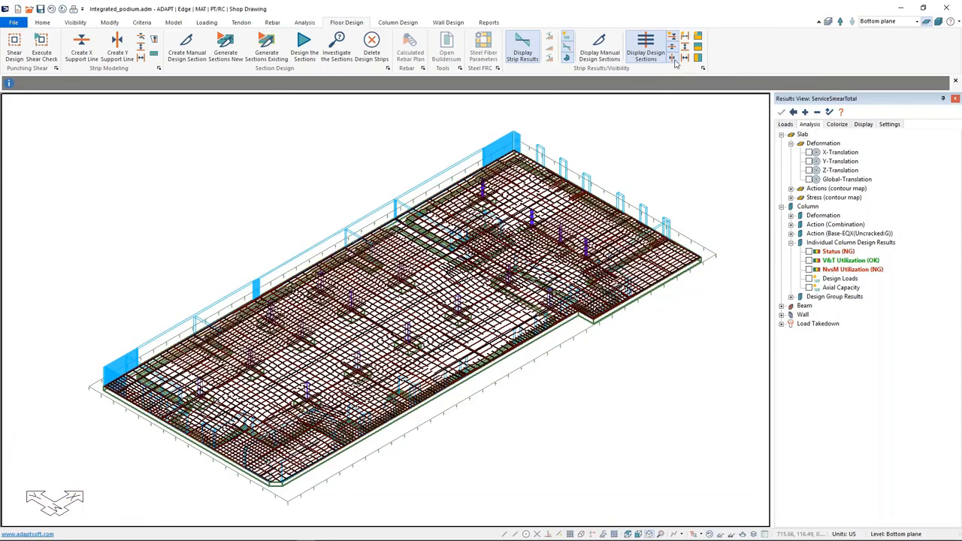
left_click(673, 48)
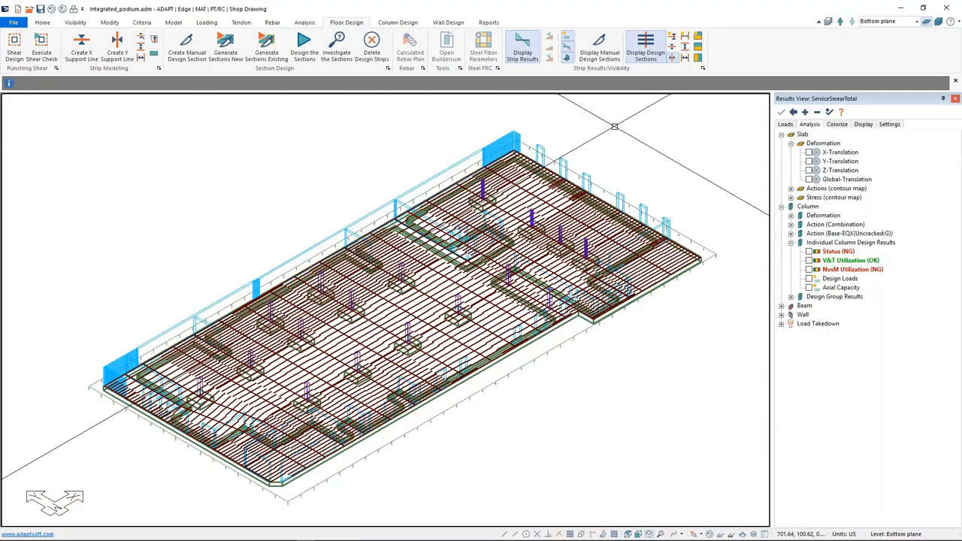
Step: Inspect the design section properties of a support line through the interior column footings, including geometry, reinforcement and design summary
scroll(615, 127, "up", 5)
left_click(531, 269)
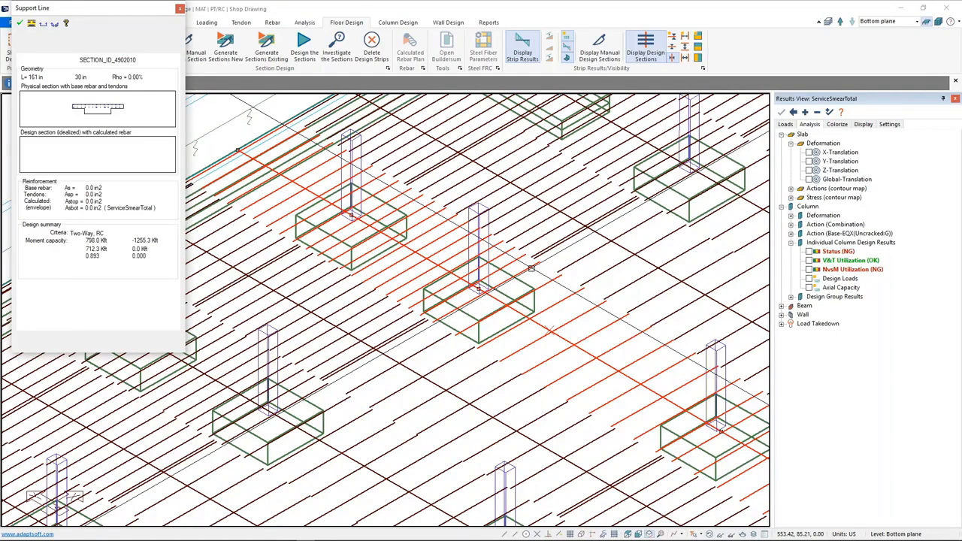
left_click_drag(94, 10, 458, 145)
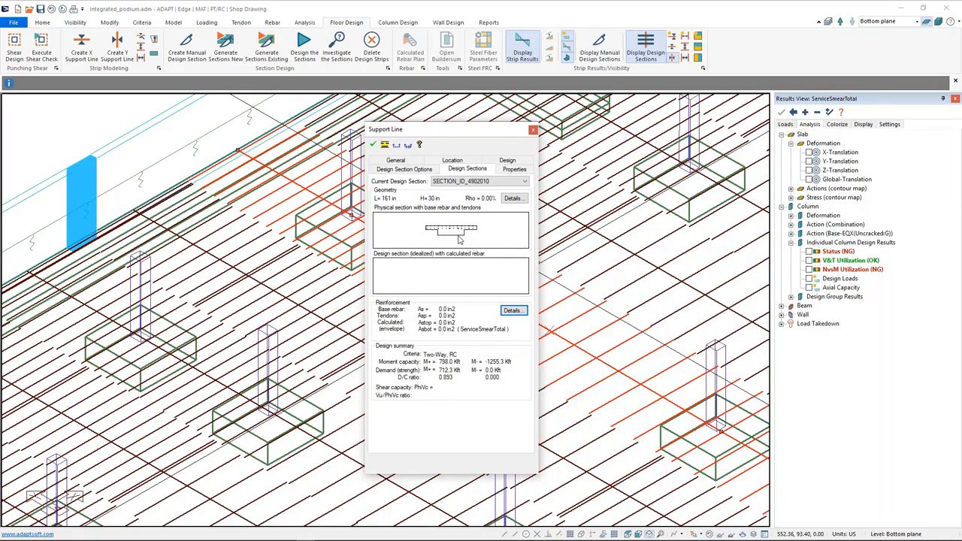
left_click(533, 132)
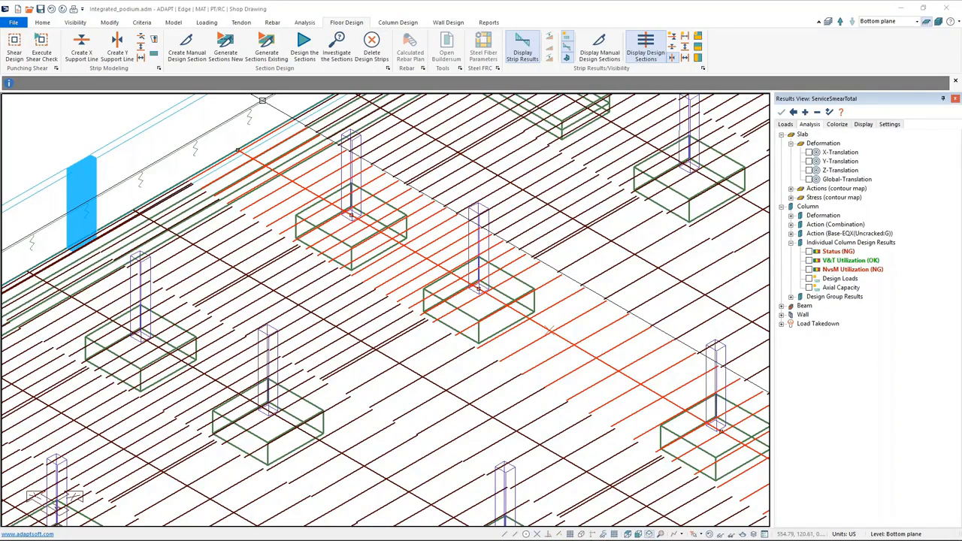
Step: Deselect the support line and hide all support lines and design sections from the podium model
middle_click_drag(528, 280, 515, 242)
scroll(515, 242, "down", 10)
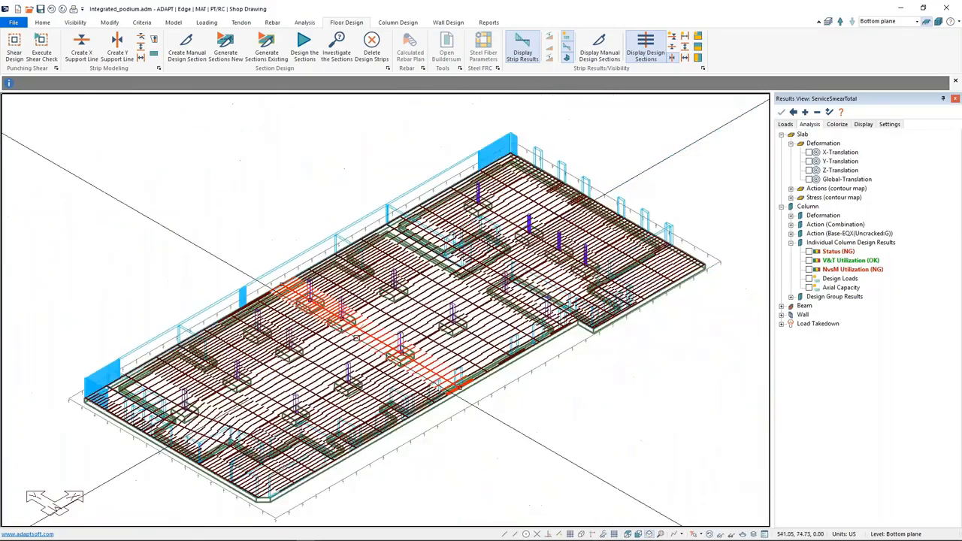
middle_click_drag(356, 339, 344, 334)
left_click(632, 147)
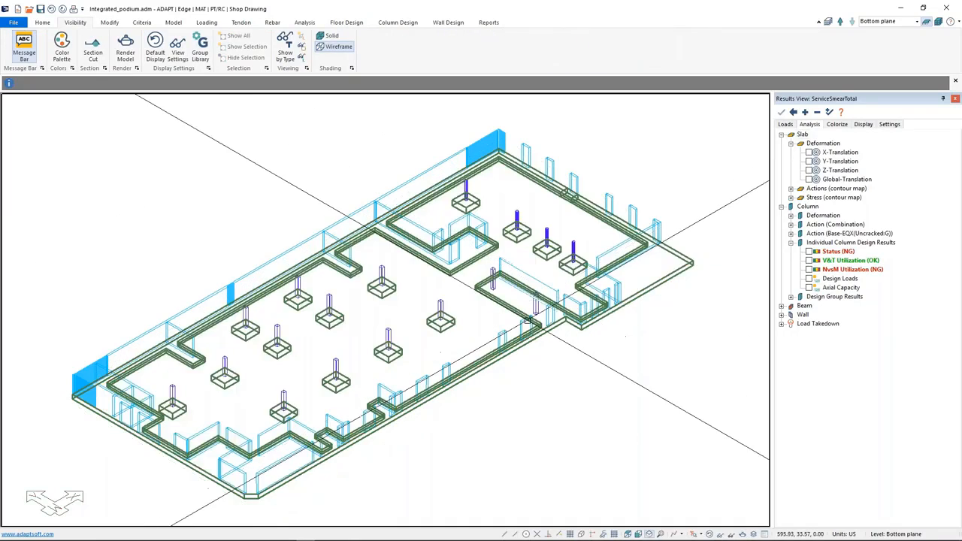
Step: Display the walls' Axial Force from the combination actions for the ServiceSmearTotal load combination
scroll(562, 297, "down", 2)
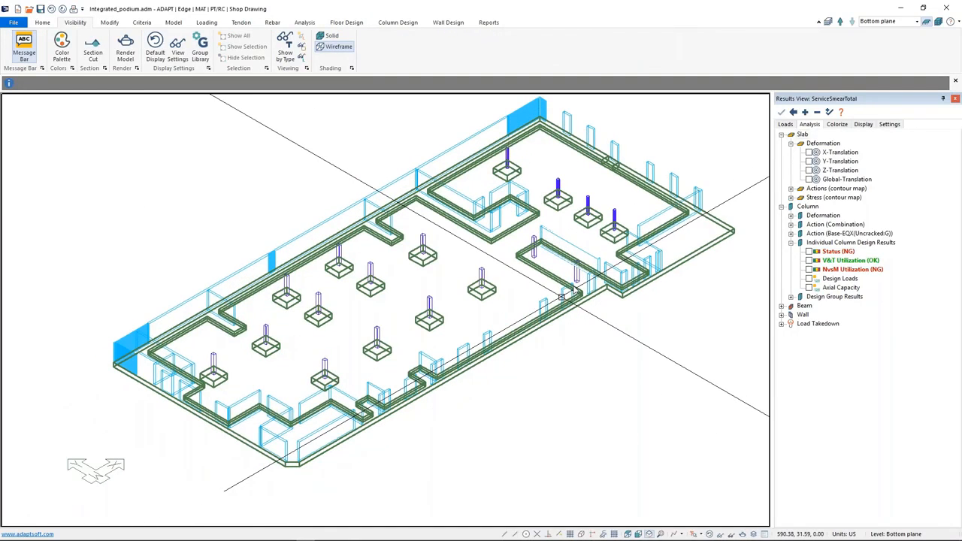
middle_click_drag(561, 297, 583, 275)
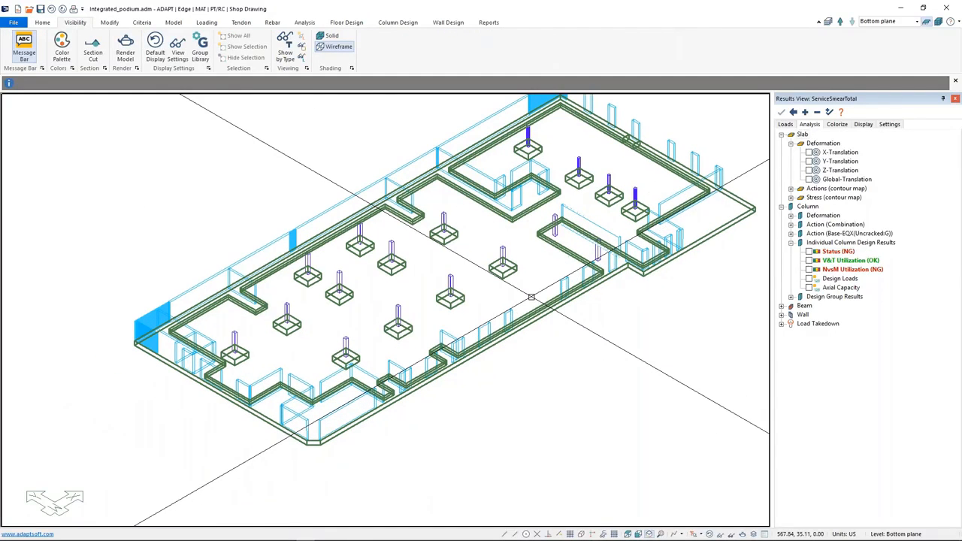
scroll(532, 297, "up", 5)
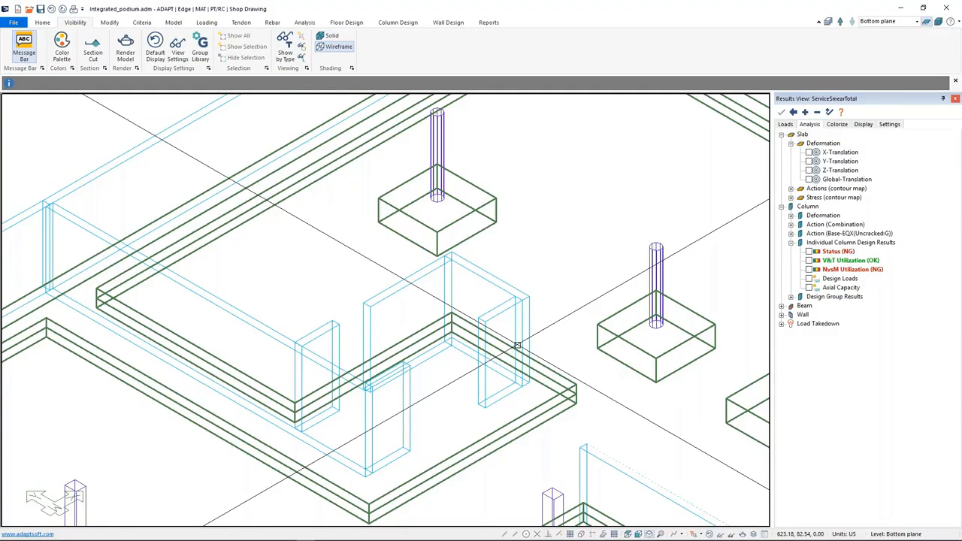
left_click(785, 124)
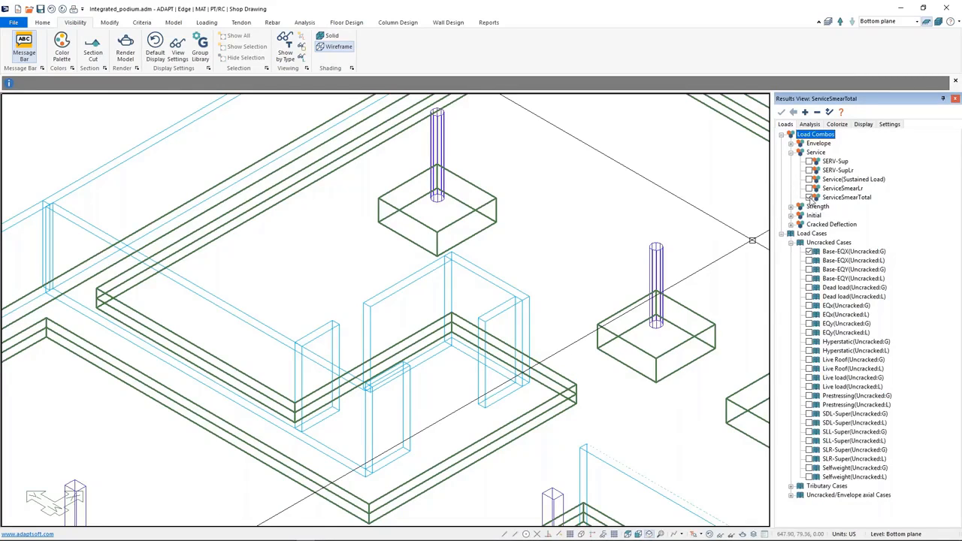
left_click(812, 127)
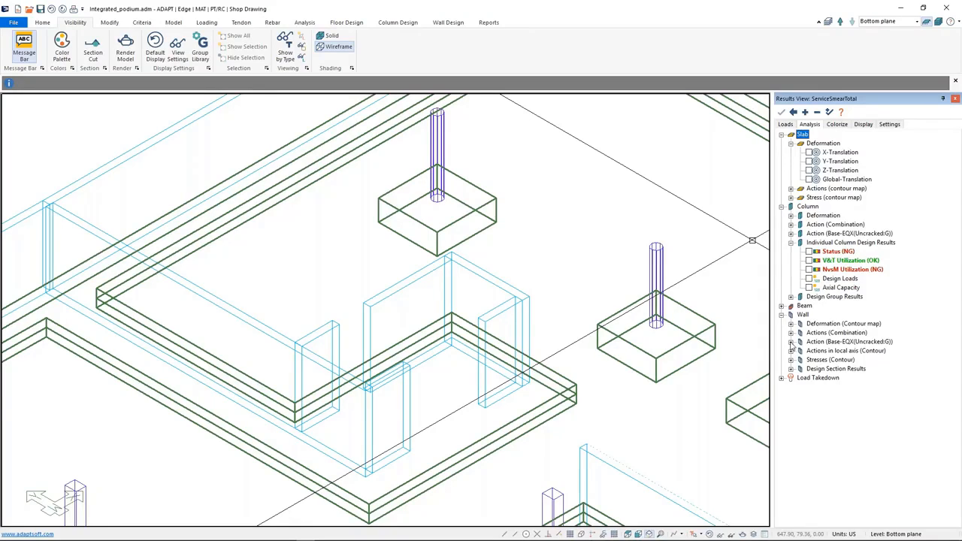
left_click(791, 333)
left_click(809, 342)
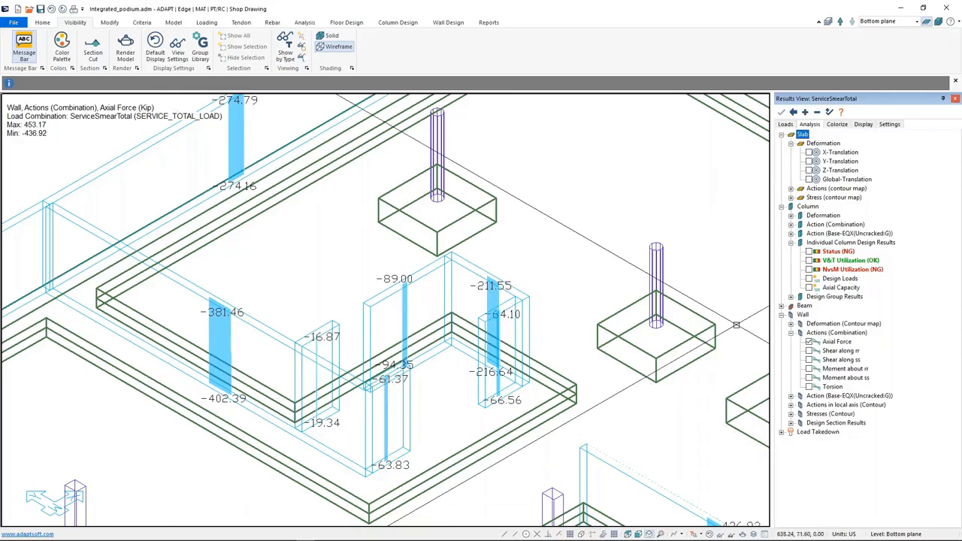
Step: Examine the axial forces on the core walls, picking the two walls that meet at the corner in turn
middle_click_drag(445, 333, 471, 333)
scroll(471, 331, "up", 1)
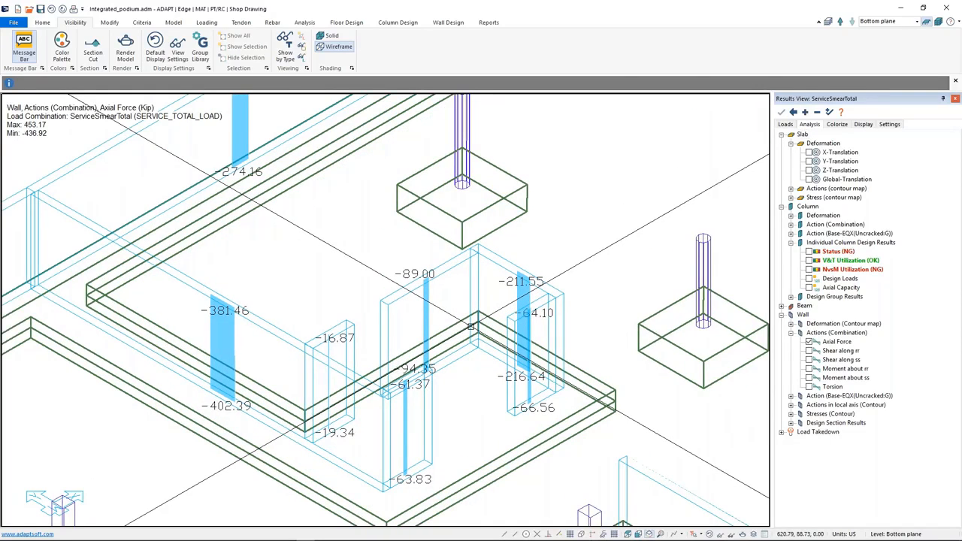
scroll(471, 327, "up", 1)
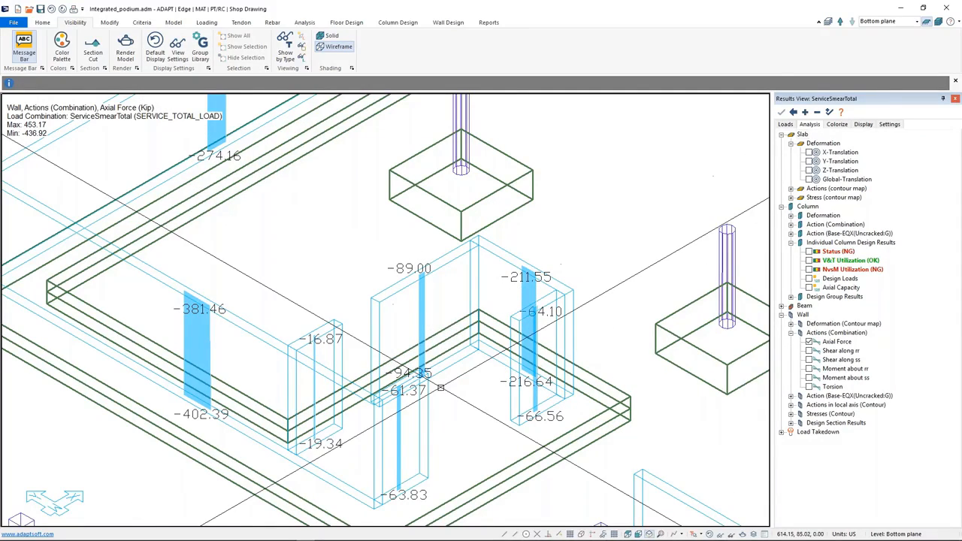
scroll(443, 334, "down", 2)
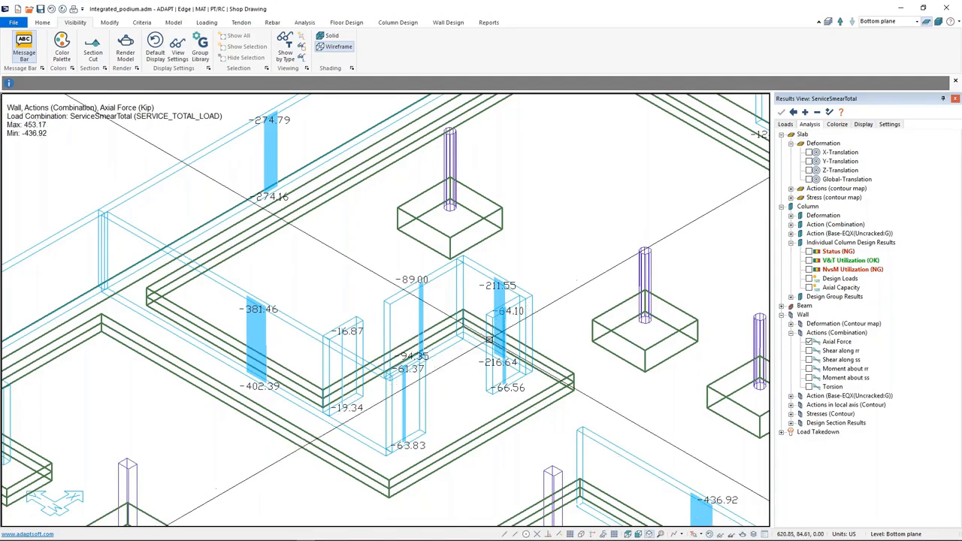
left_click(448, 272)
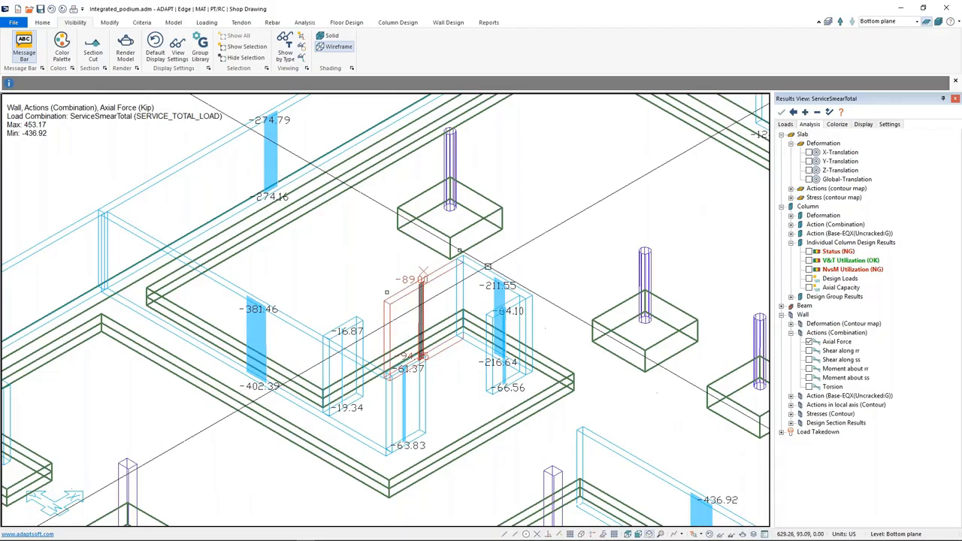
left_click(515, 301)
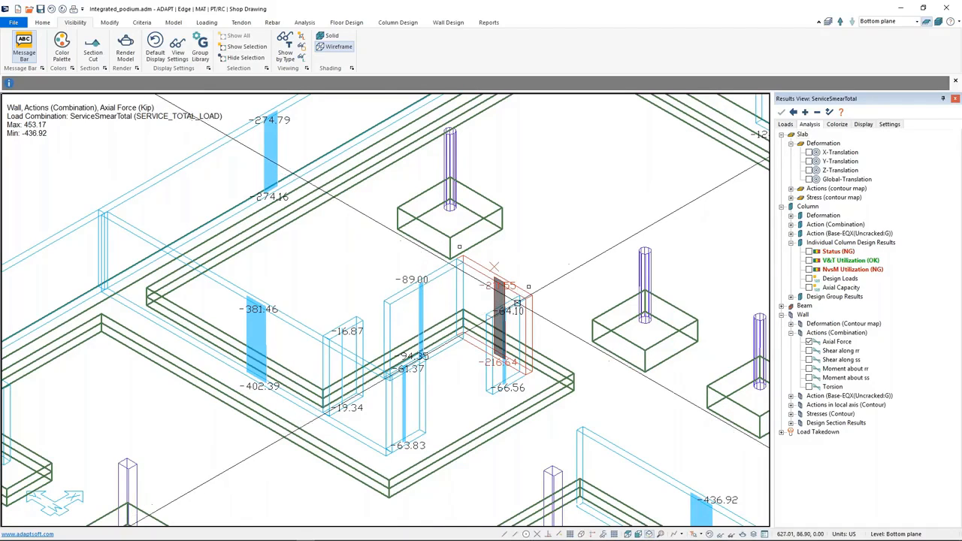
key("Escape")
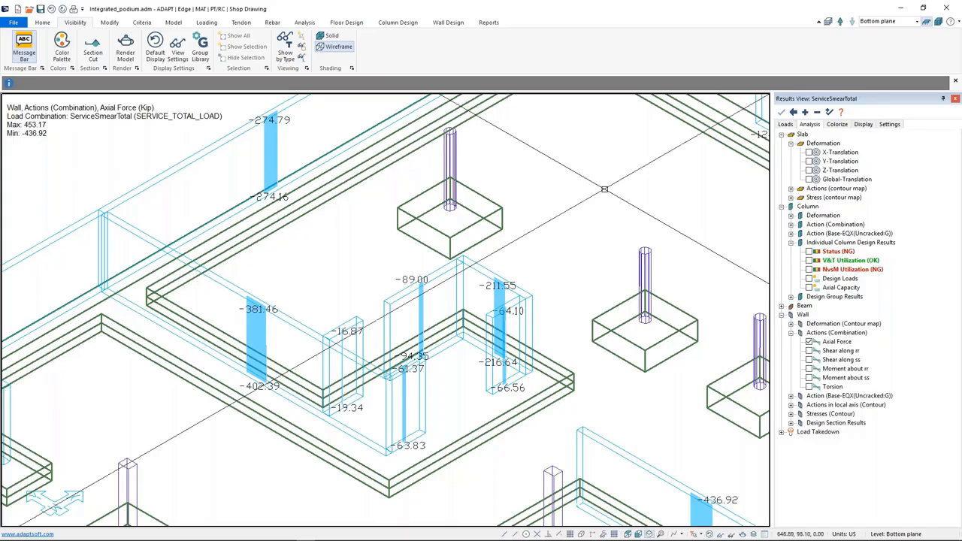
Step: Open the load combinations list and enlarge its window to show all combinations and more load case columns
scroll(503, 262, "down", 3)
scroll(504, 261, "down", 8)
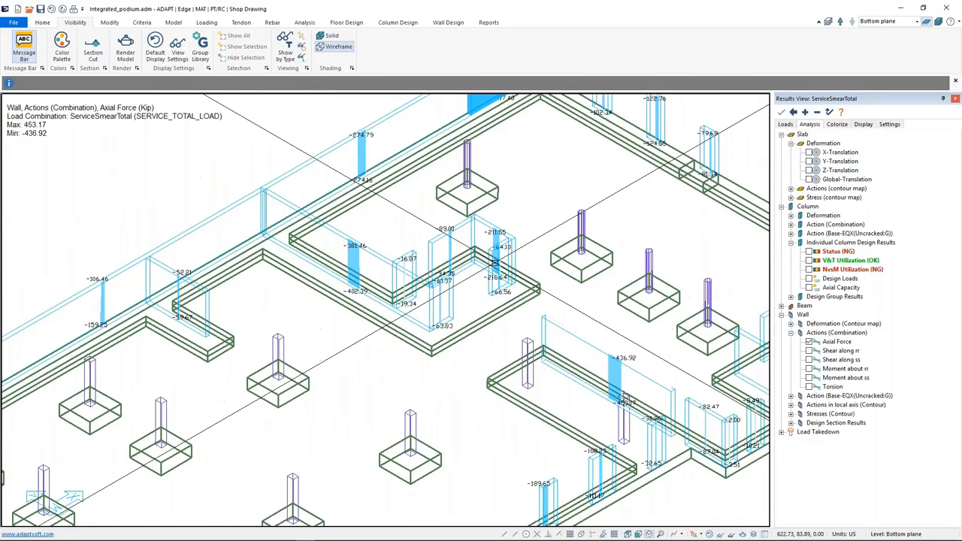
middle_click_drag(548, 335, 509, 341)
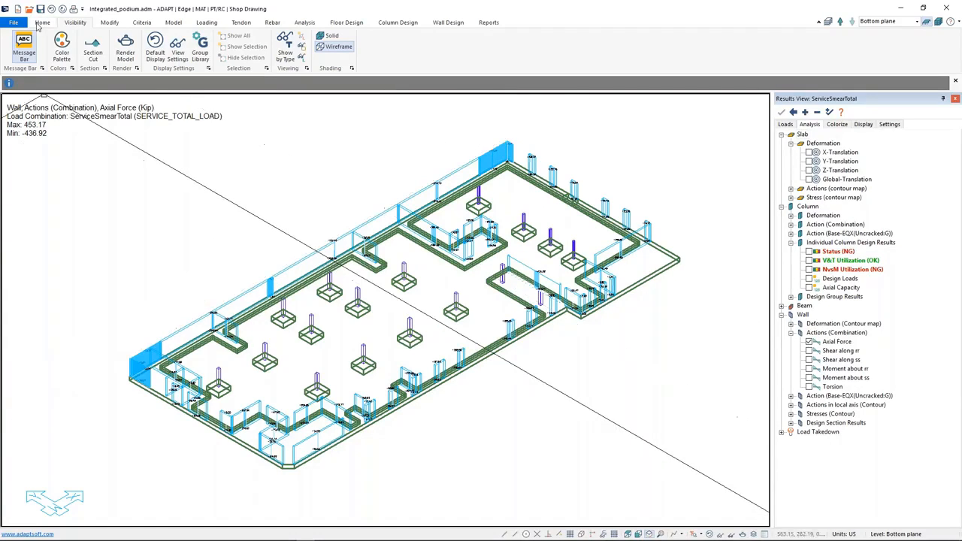
left_click(205, 23)
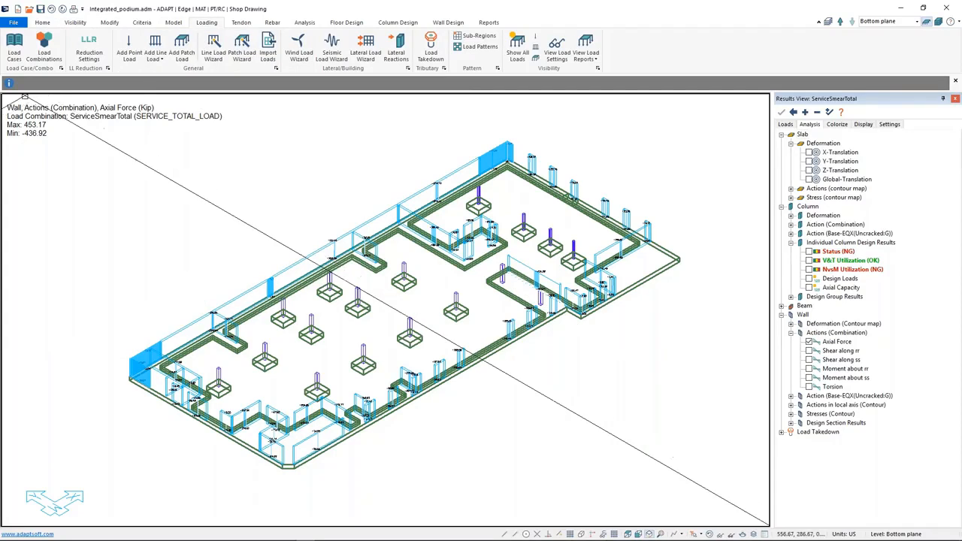
left_click(42, 46)
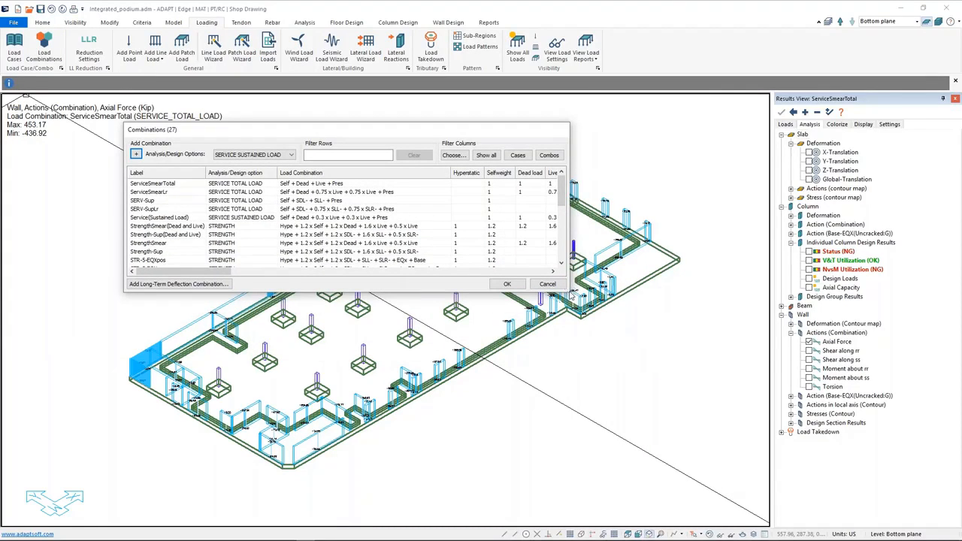
left_click_drag(570, 294, 625, 394)
left_click_drag(623, 293, 738, 471)
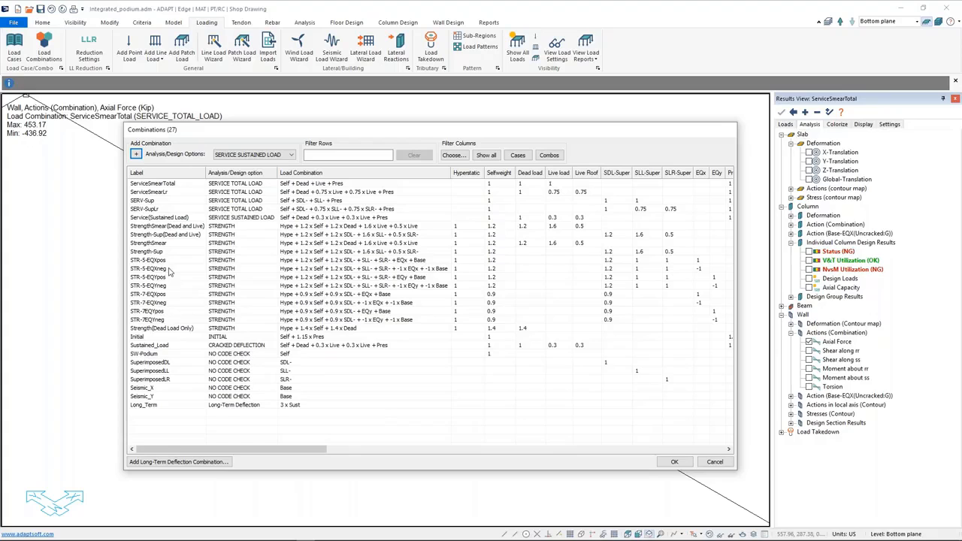
Step: Compare the load factors of the ServiceSmearTotal and SERV-Sup combinations, and close the list without changes
left_click(160, 194)
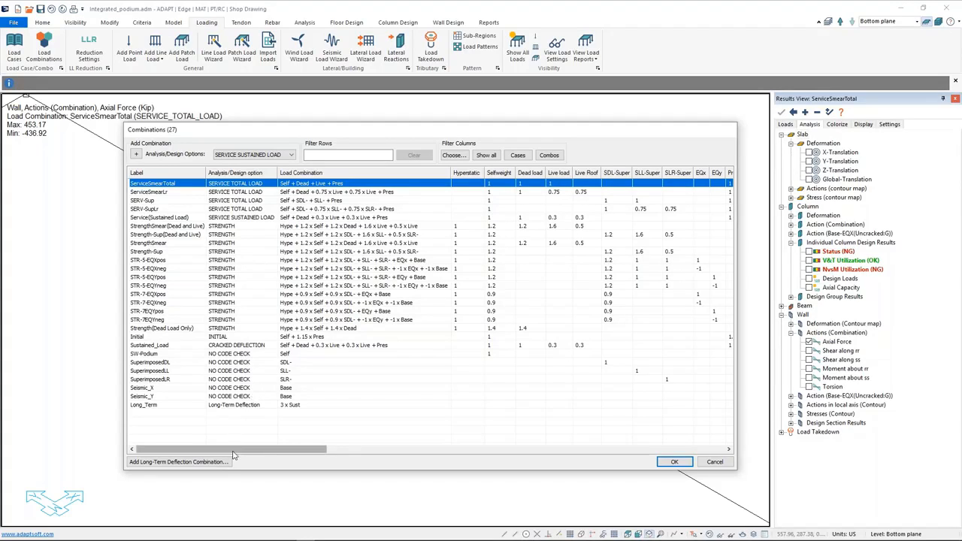
mouse_move(233, 453)
left_mouse_down()
mouse_move(275, 452)
mouse_move(237, 449)
left_mouse_up()
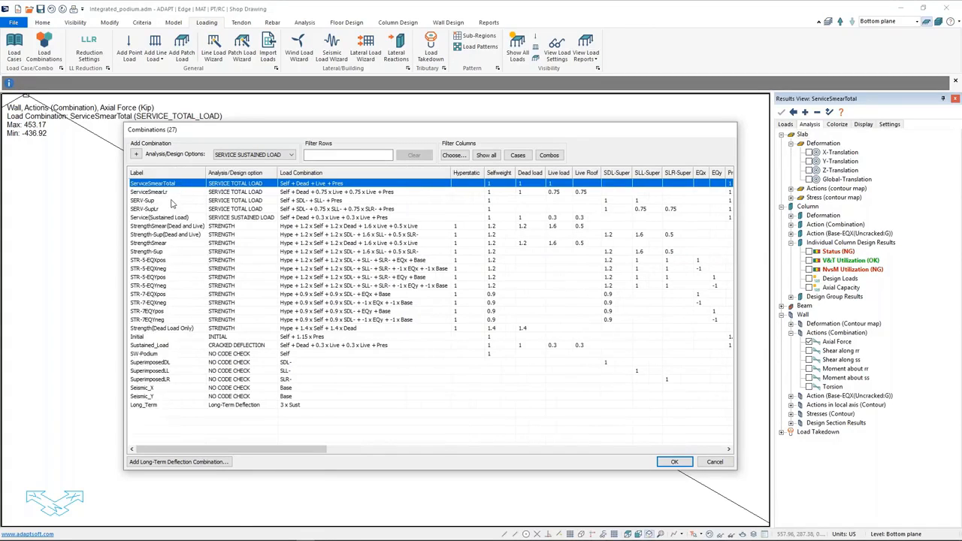
left_click(172, 201)
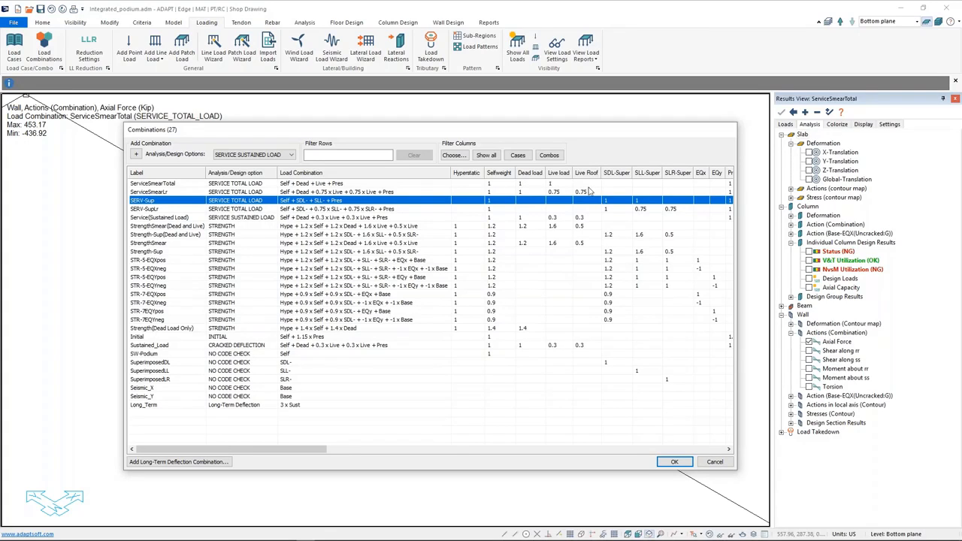
left_click(381, 209)
left_click(393, 201)
left_click(616, 209)
left_click(612, 202)
left_click_drag(554, 135, 532, 148)
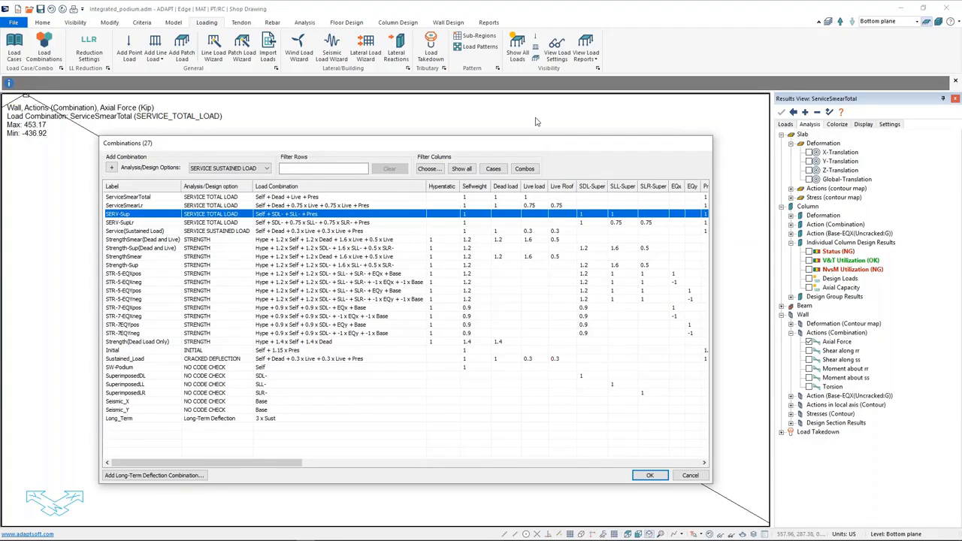
left_click(689, 477)
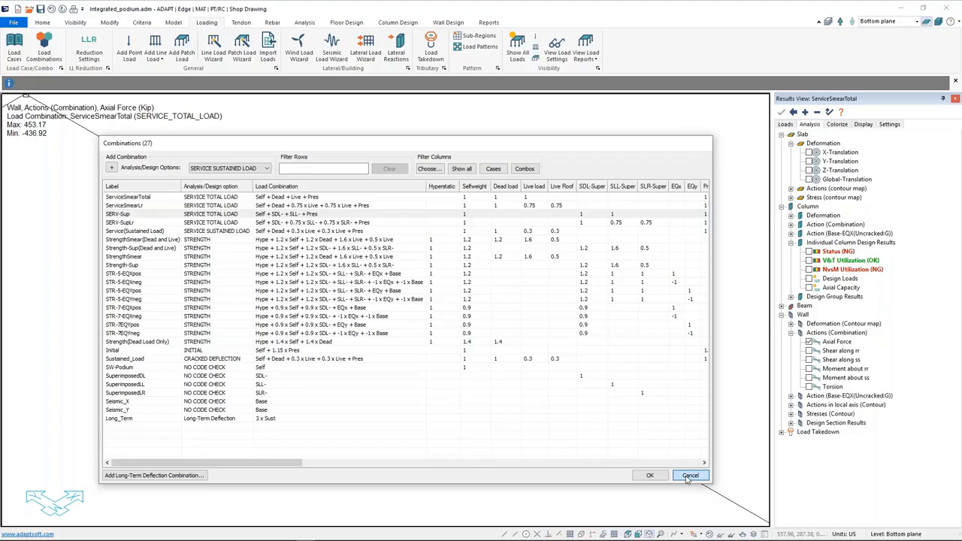
left_click(689, 476)
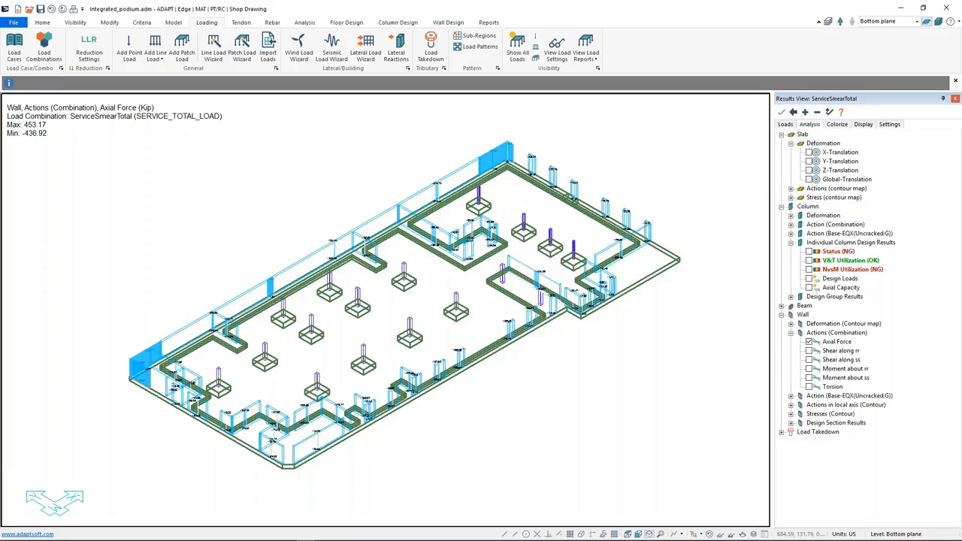
Step: Add a new section type named Irregular column to the column section type library
middle_click_drag(409, 268, 466, 251)
scroll(466, 251, "up", 3)
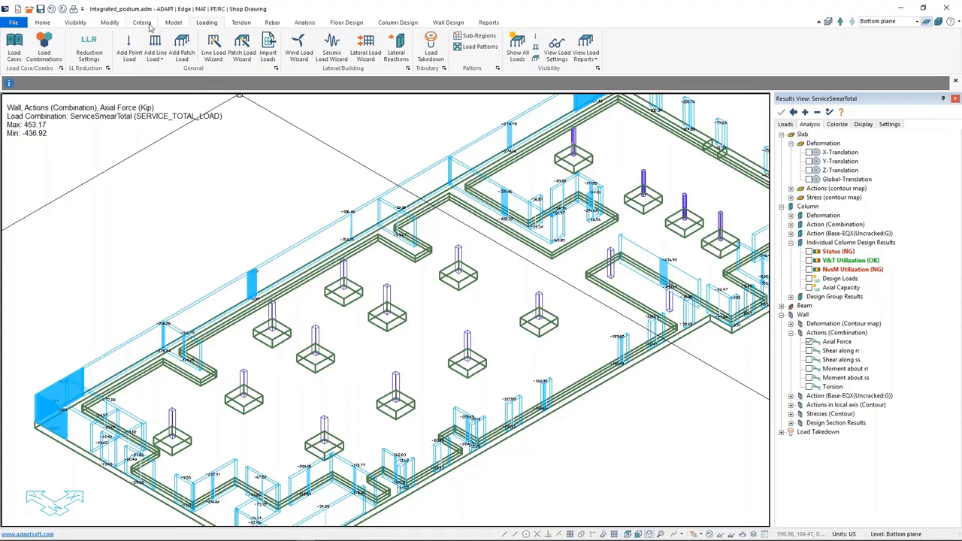
left_click(398, 23)
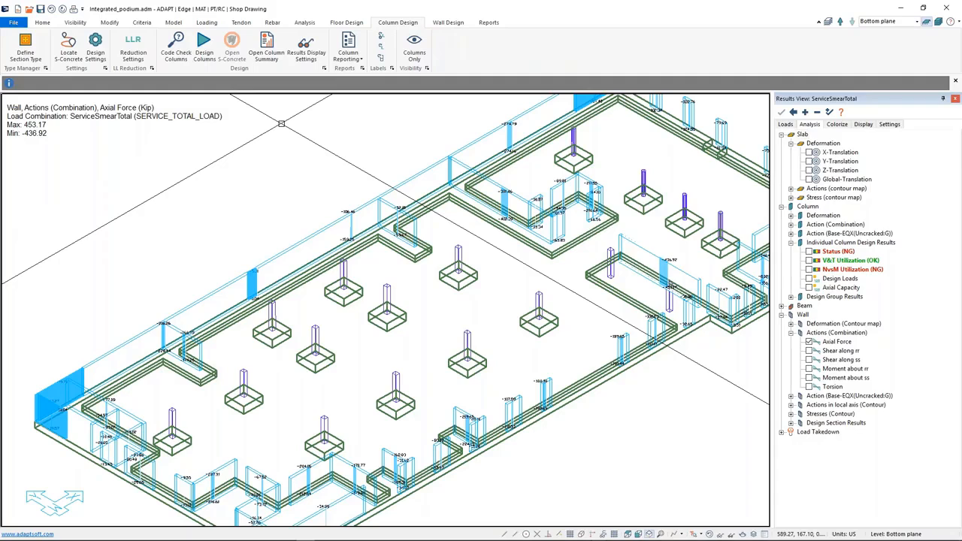
left_click(26, 48)
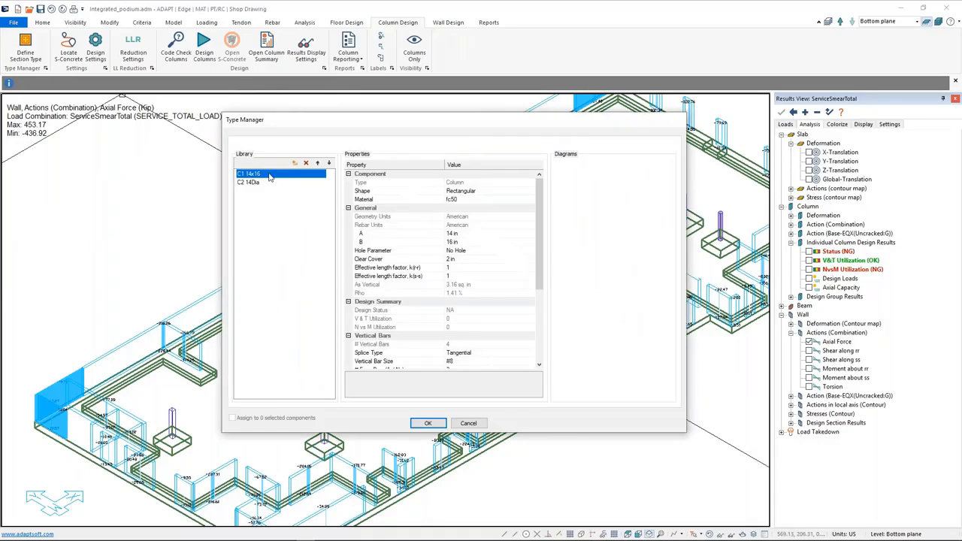
right_click(269, 174)
left_click(286, 204)
left_click(294, 163)
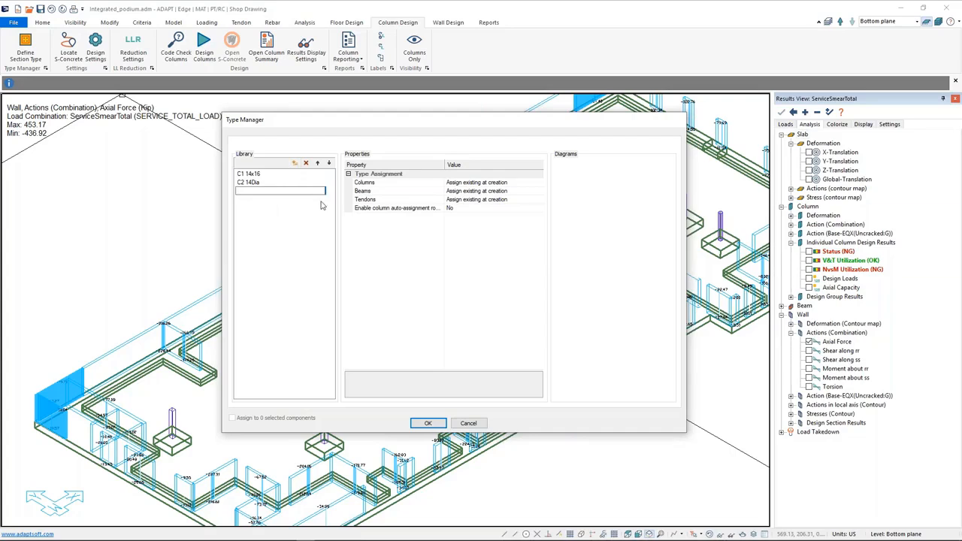
type("Irregular column")
key("Return")
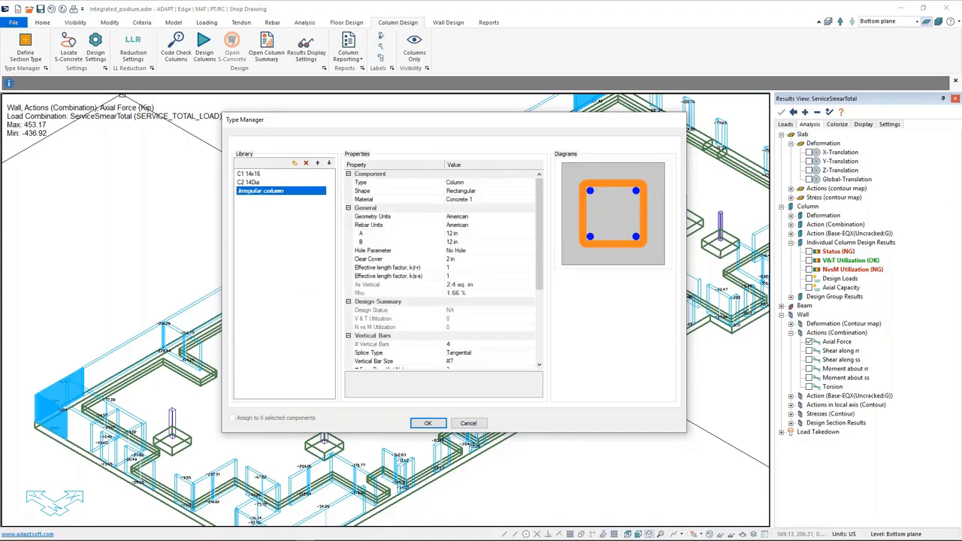
Step: Set the Irregular column type's shape to Generic, check its material choices, and discard the new type
left_click(492, 191)
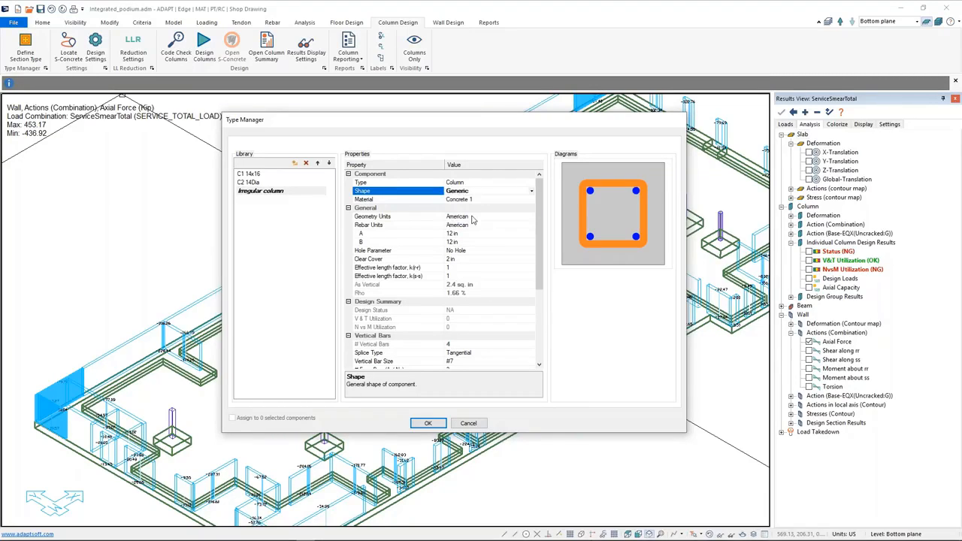
left_click(473, 218)
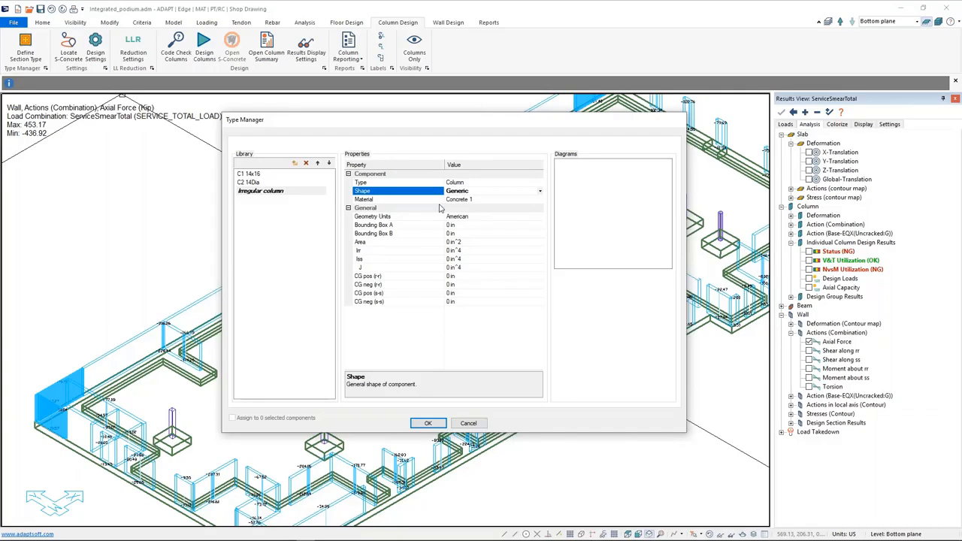
left_click_drag(487, 125, 491, 120)
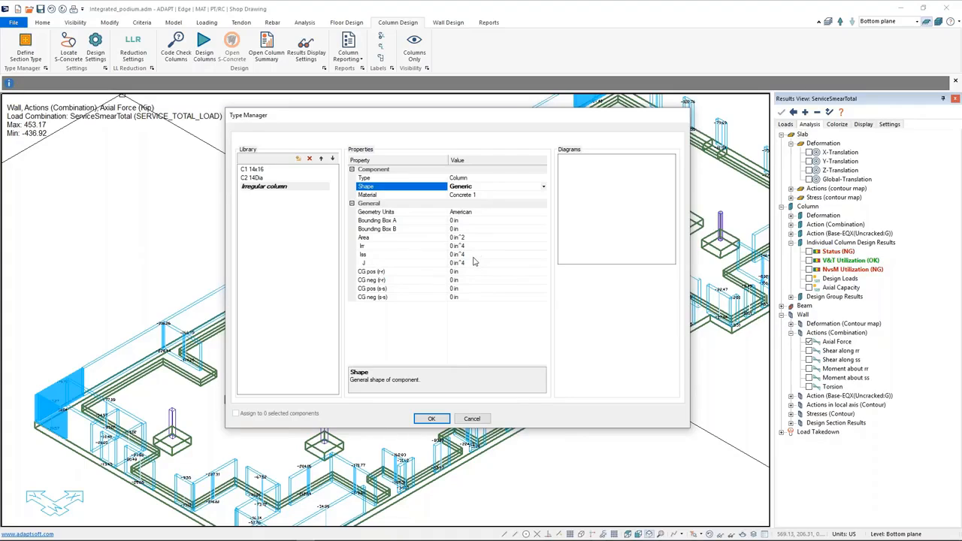
left_click(544, 197)
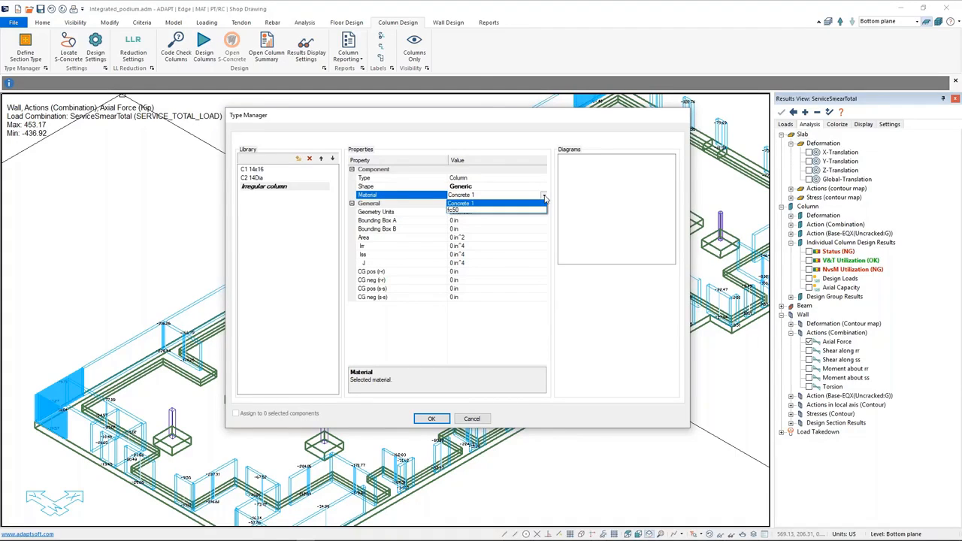
left_click(544, 196)
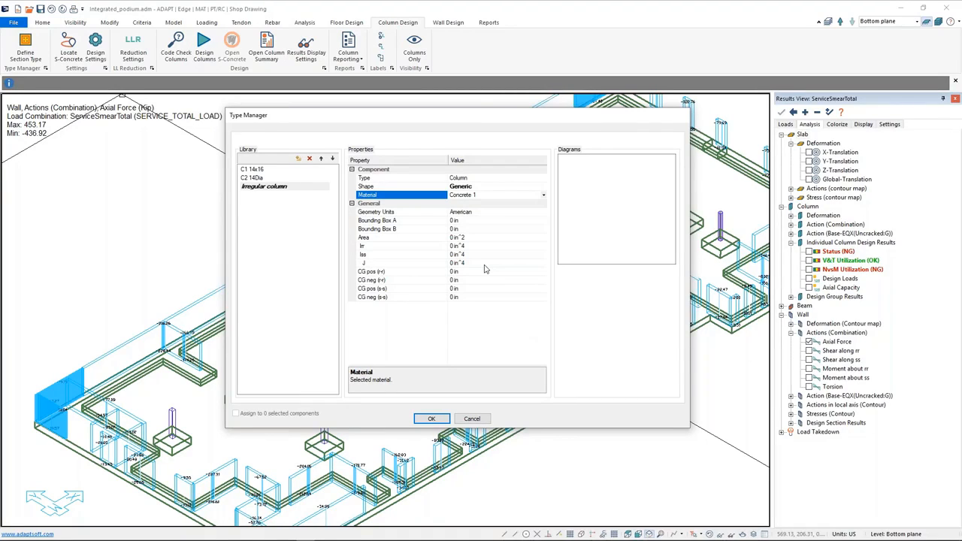
left_click(472, 419)
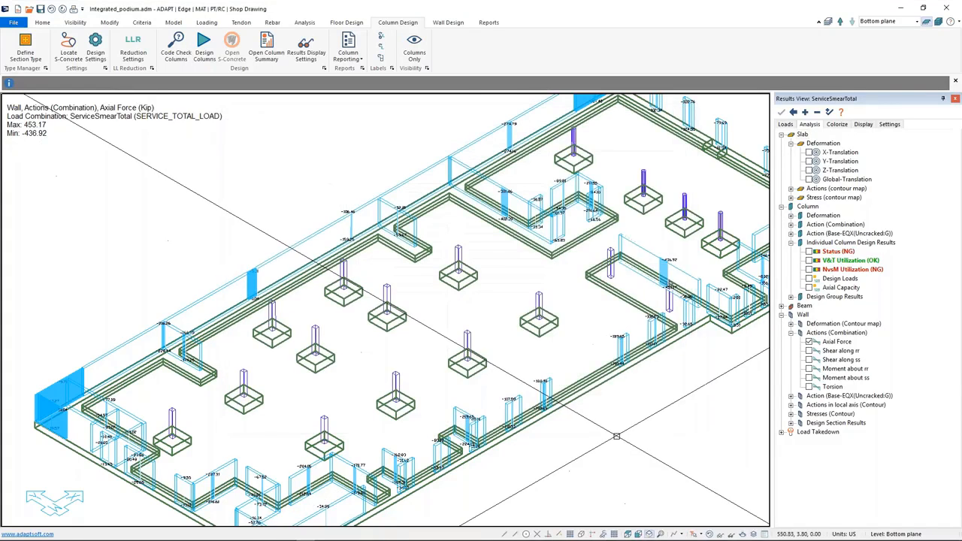
Step: Open the analysis options, try including Load Takedown in the global analysis results, and cancel without running the analysis
scroll(616, 436, "down", 1)
middle_click_drag(618, 434, 555, 417)
scroll(588, 450, "down", 2)
middle_click_drag(589, 450, 557, 439)
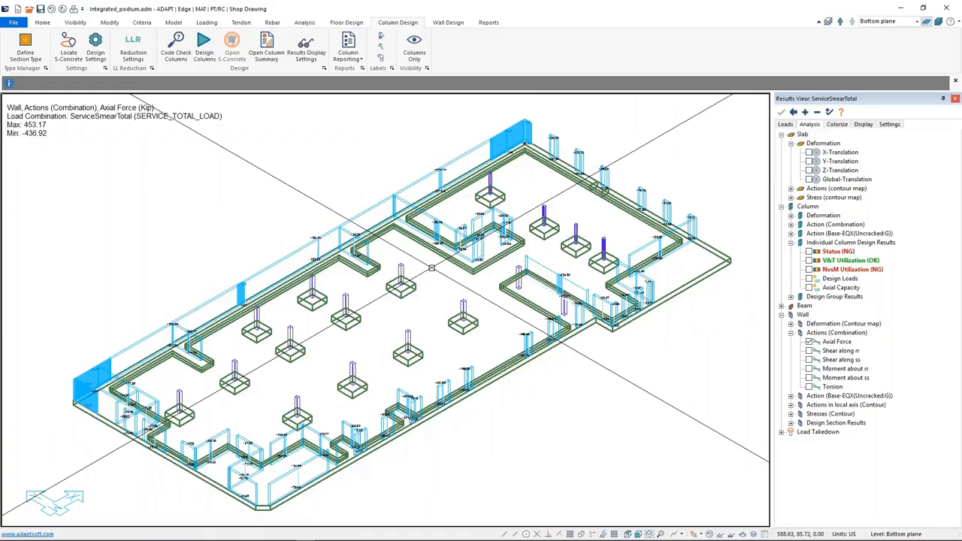
left_click(304, 21)
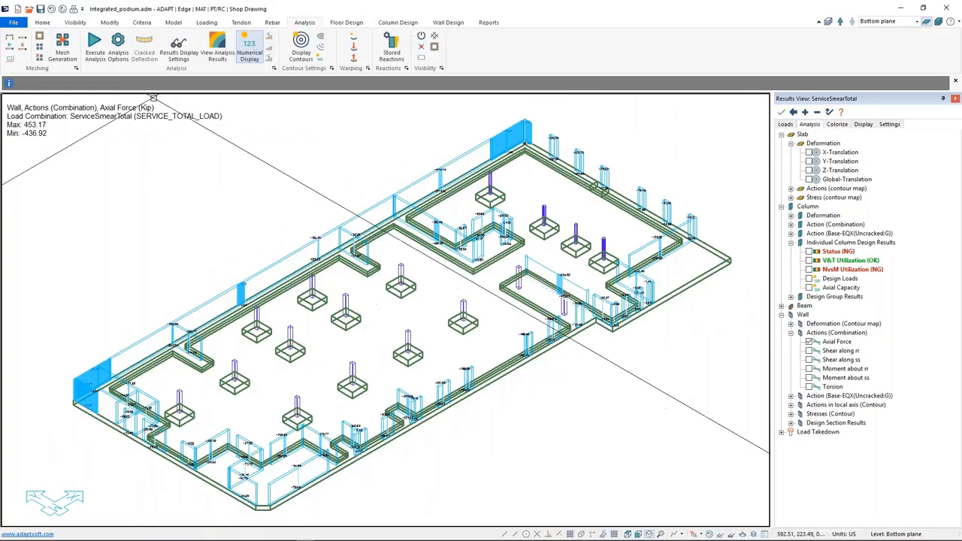
left_click(100, 50)
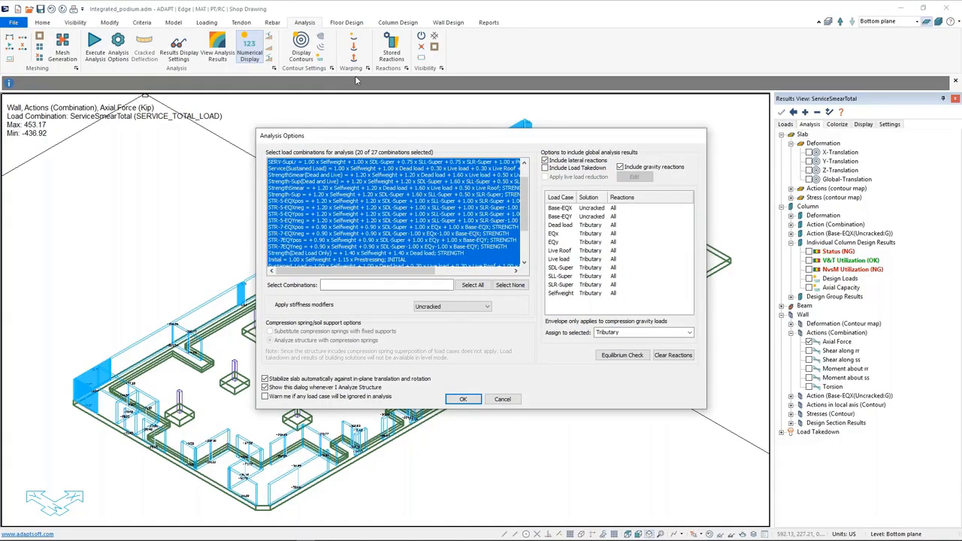
left_click_drag(500, 132, 527, 107)
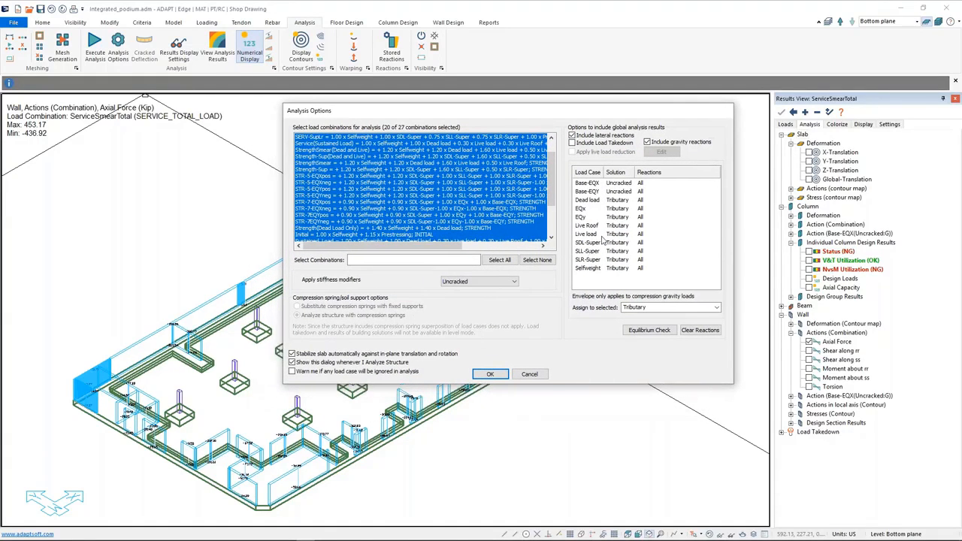
left_click(573, 144)
left_click_drag(574, 113, 553, 119)
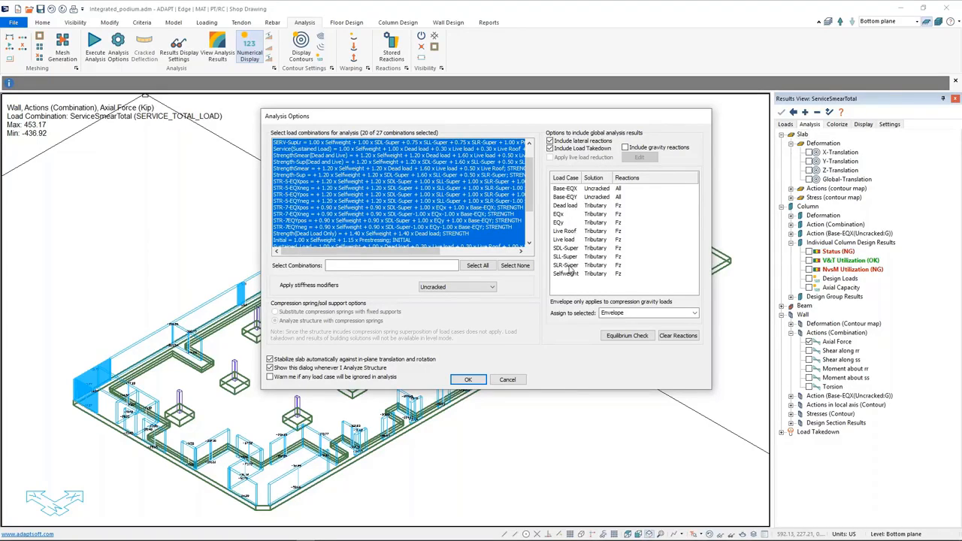
left_click(508, 380)
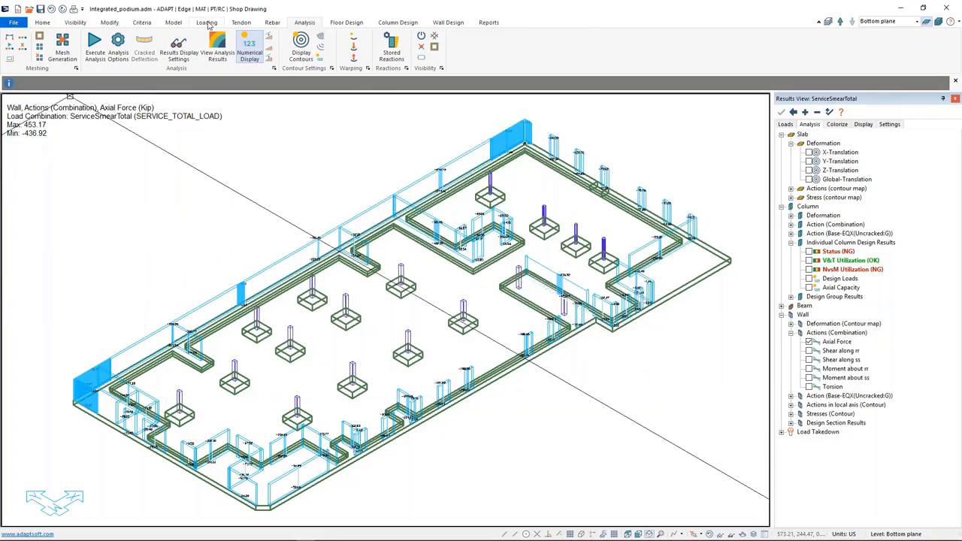
Step: Mark the Live load case as reducible in the load case library
left_click(208, 24)
left_click(14, 46)
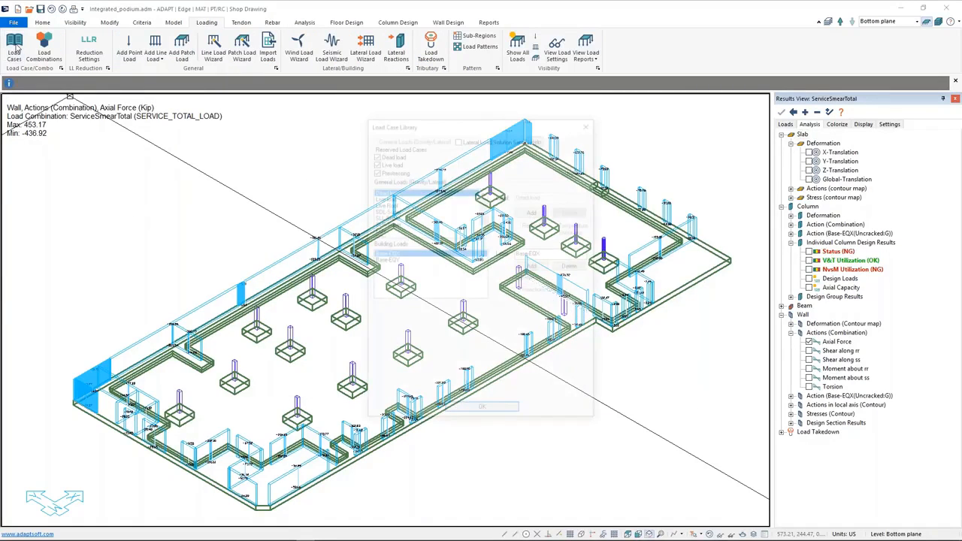
left_click_drag(485, 204, 484, 218)
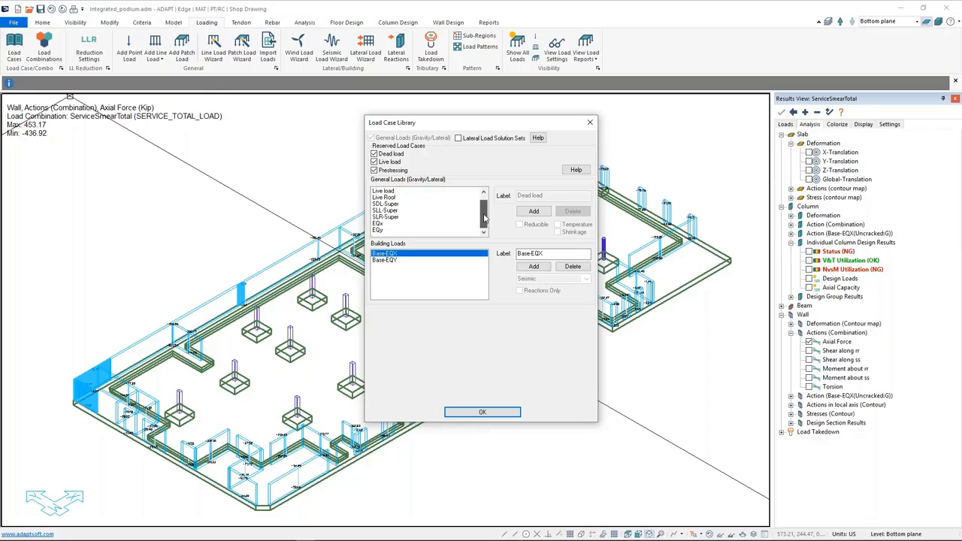
left_click(380, 193)
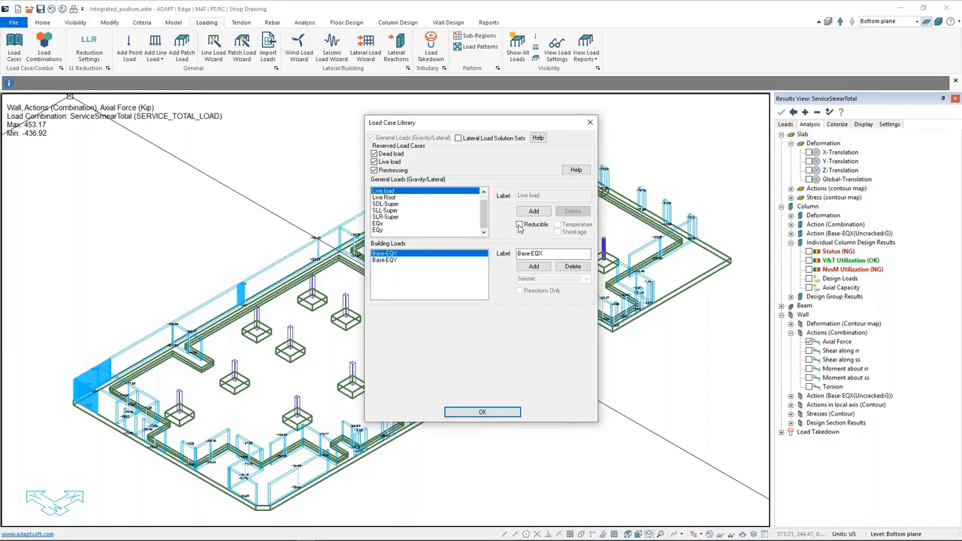
left_click(519, 224)
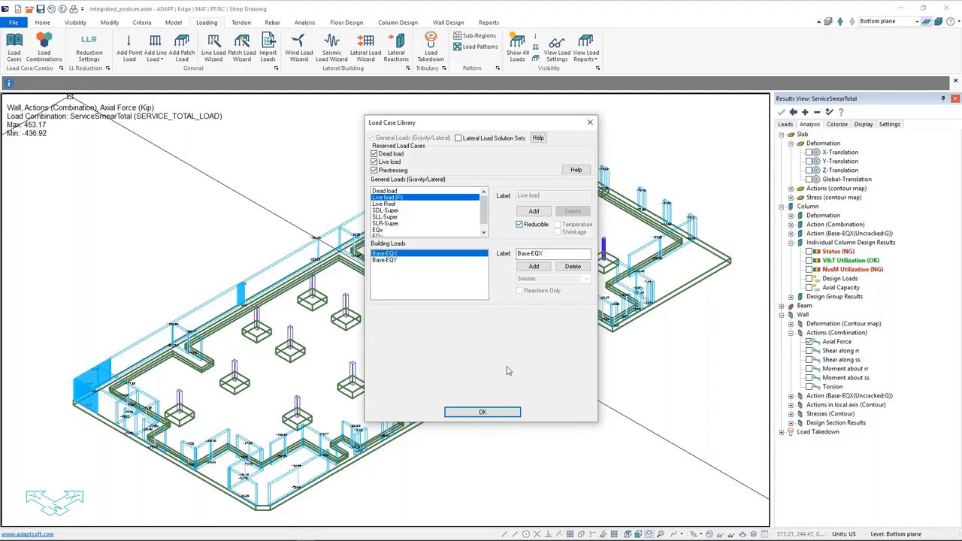
left_click(482, 412)
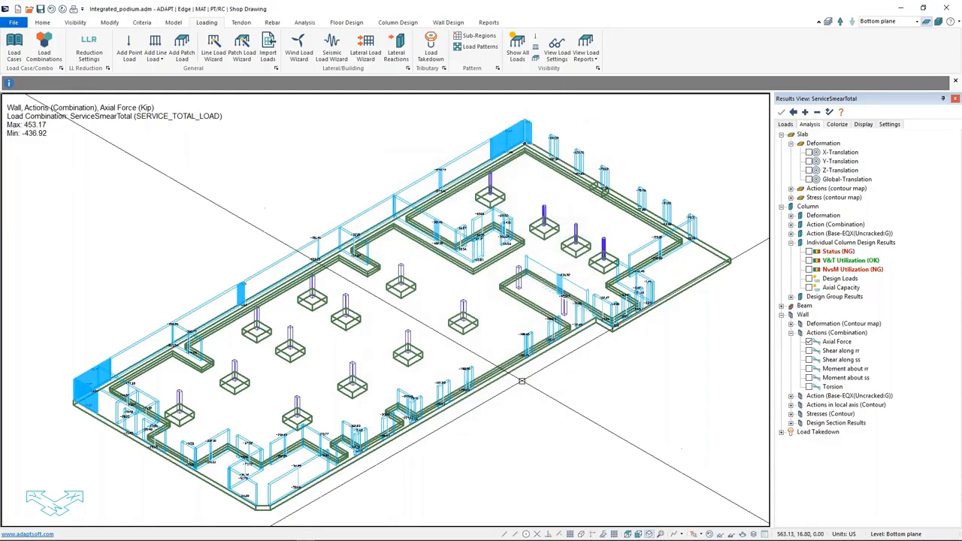
Step: Review the live load reduction factor methods in the analysis options and close without changes
middle_click_drag(654, 116, 643, 129)
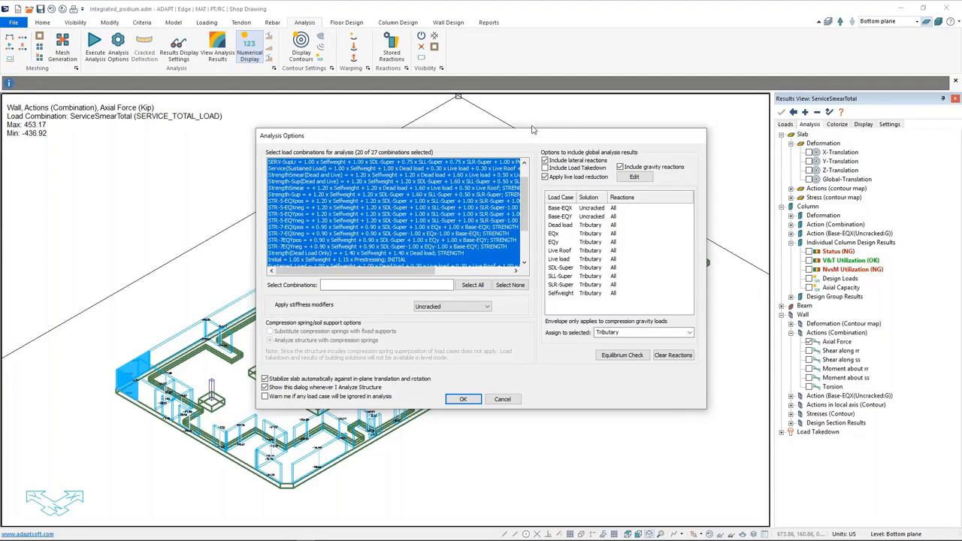
left_click_drag(533, 135, 546, 119)
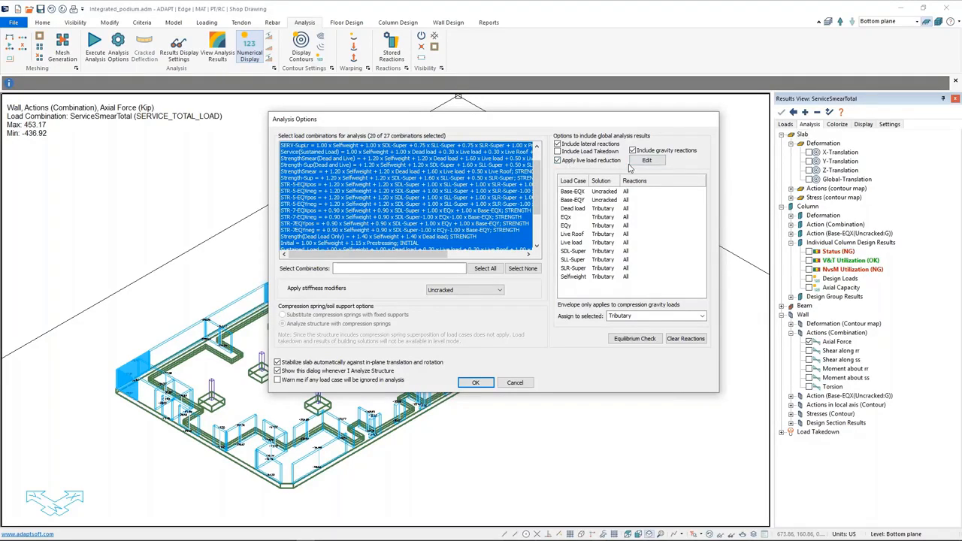
left_click(653, 162)
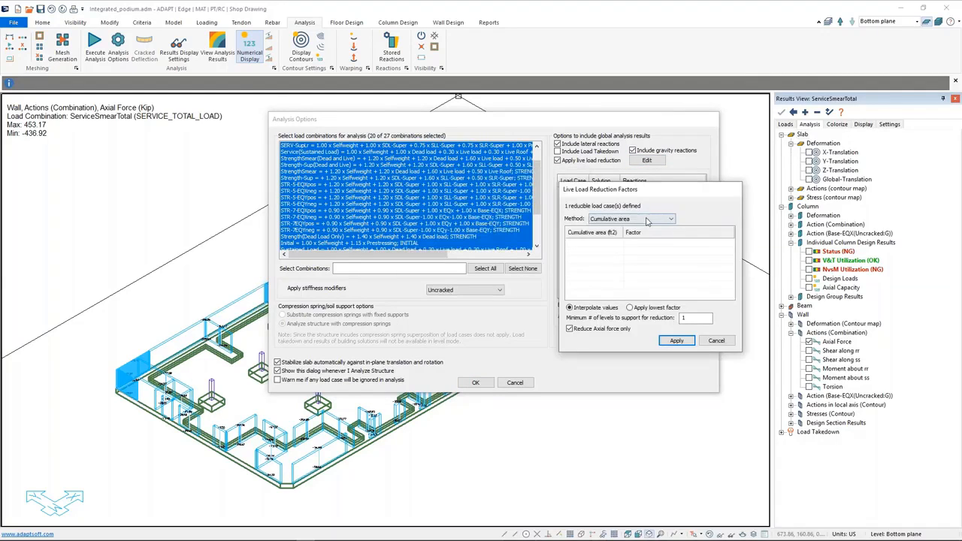
left_click(660, 218)
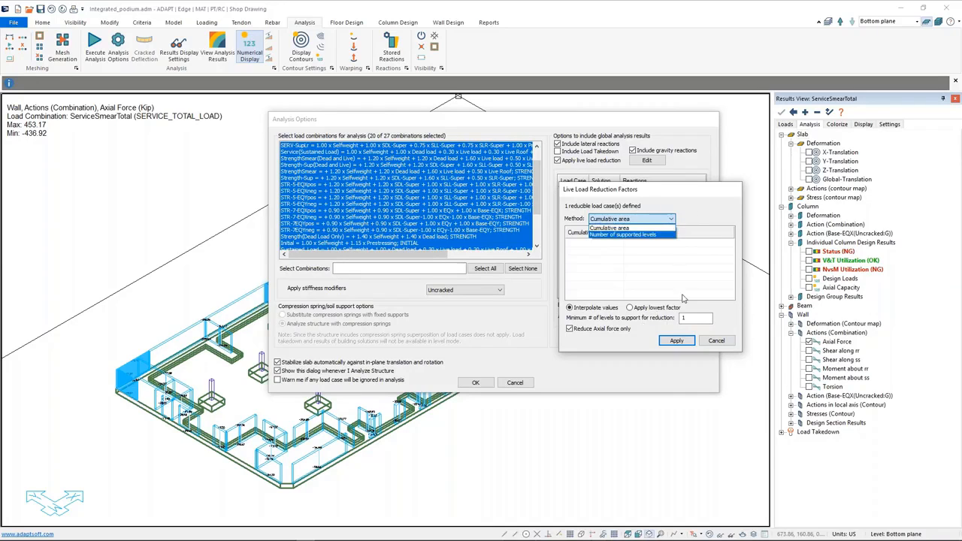
left_click(718, 342)
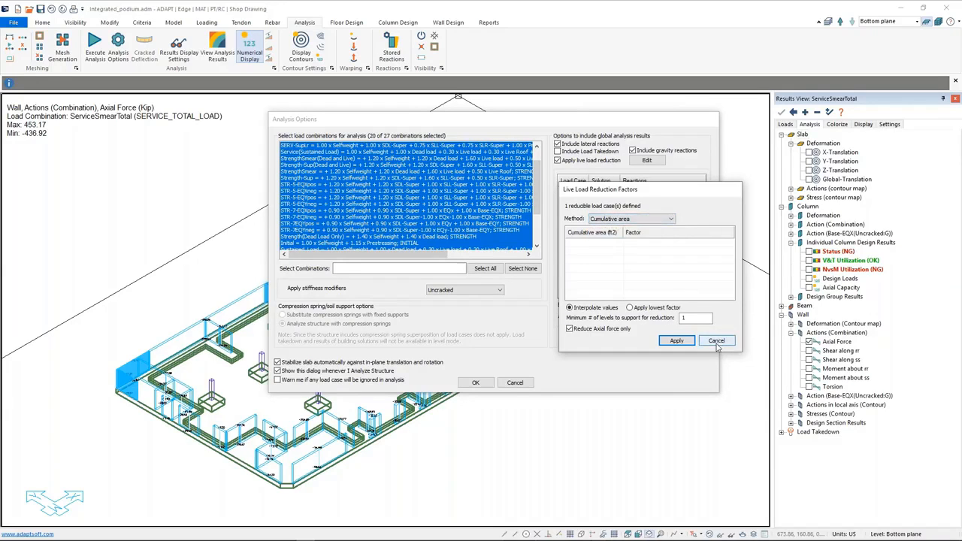
left_click(718, 343)
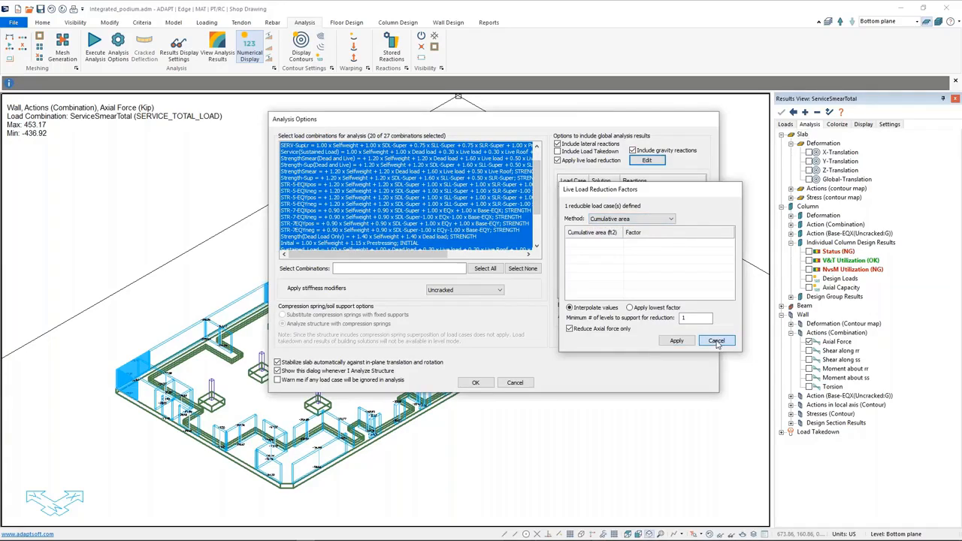
left_click(515, 383)
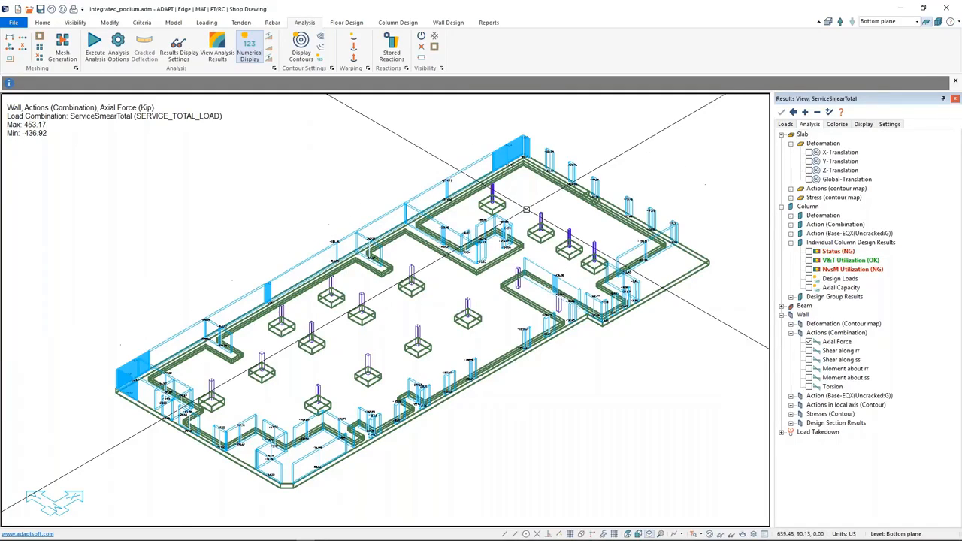
Step: Switch the model display from the single level to all levels
middle_click_drag(534, 386, 545, 382)
scroll(546, 383, "down", 2)
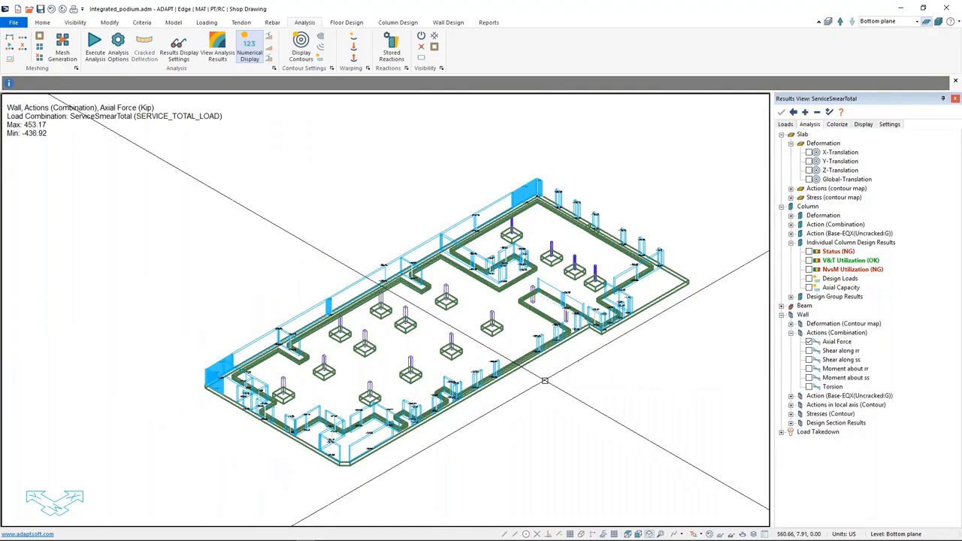
left_click(939, 22)
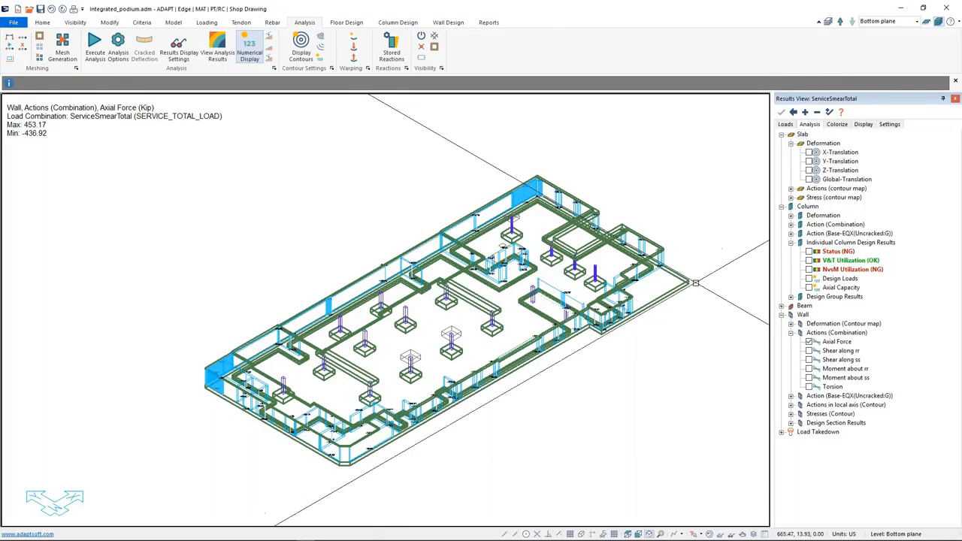
middle_click_drag(491, 432, 513, 415)
scroll(514, 399, "up", 1)
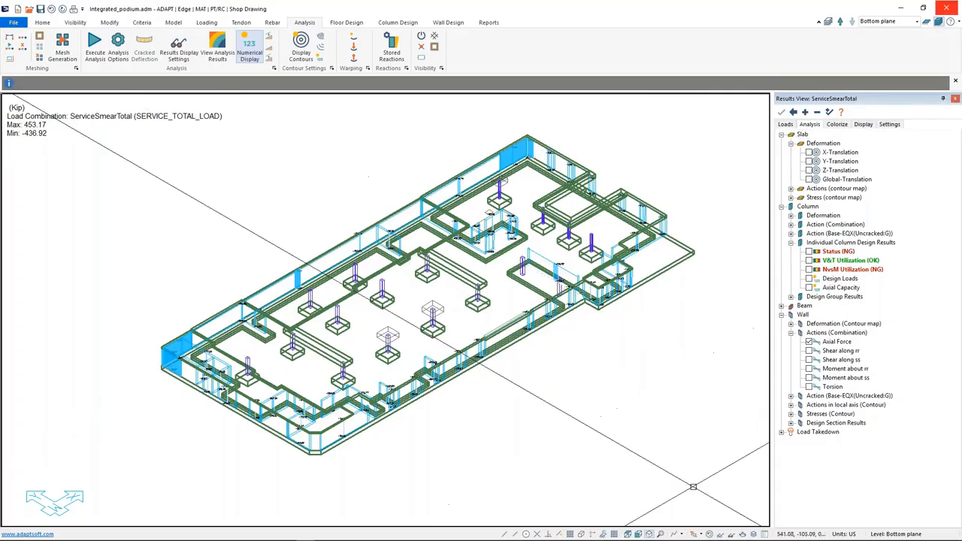
Step: Show the model in elevation and examine the end walls between the bottom and current planes up close
left_click(637, 535)
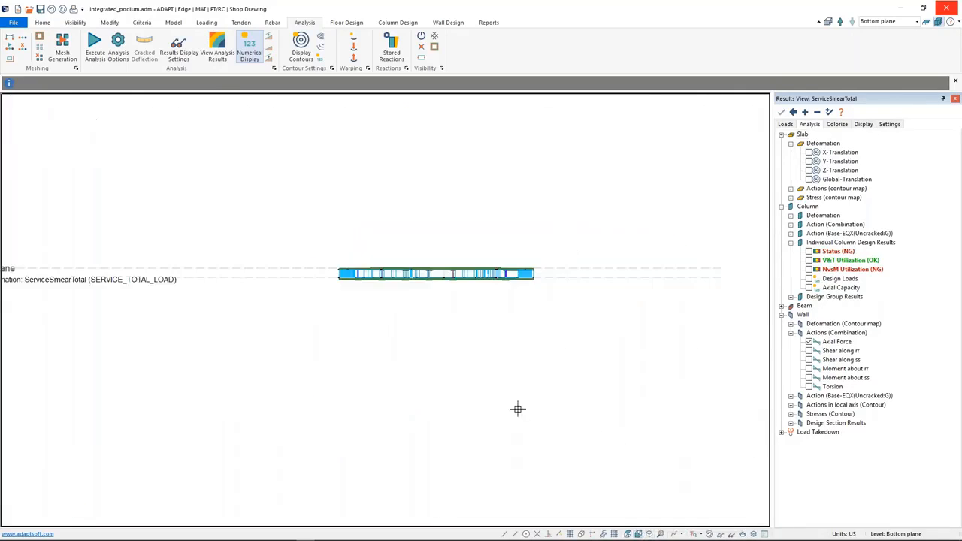
scroll(398, 299, "up", 5)
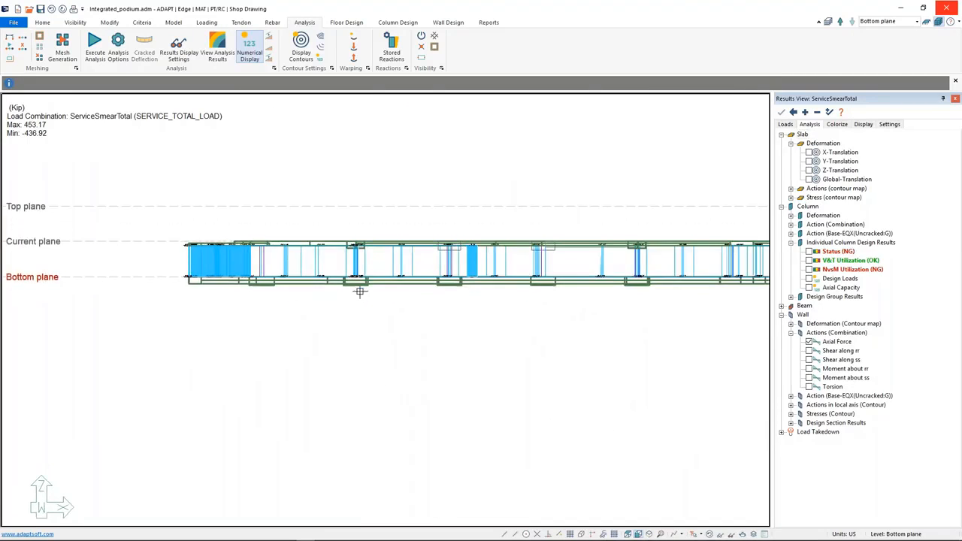
scroll(456, 339, "up", 5)
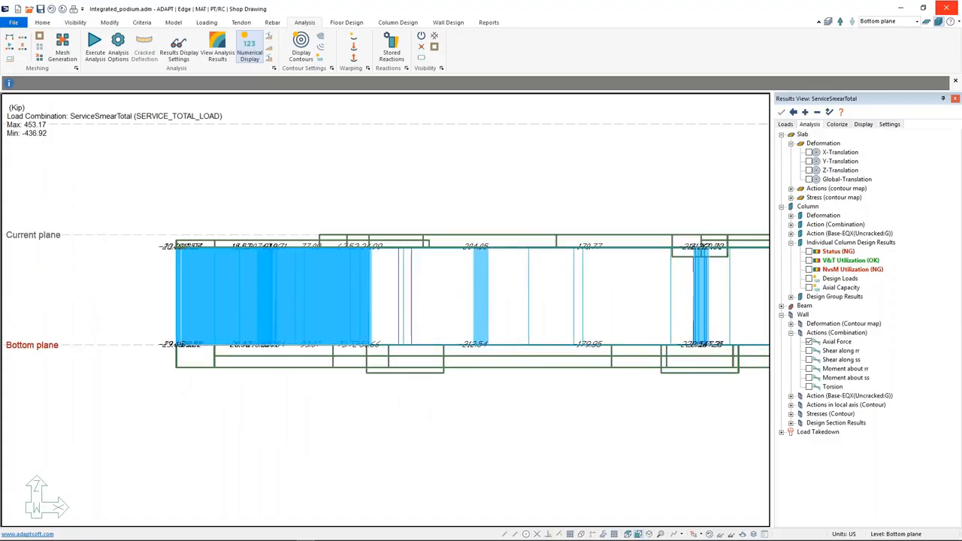
Step: Turn on the tendon display for the elevation view and follow the tendon profiles along the slab
left_click(249, 22)
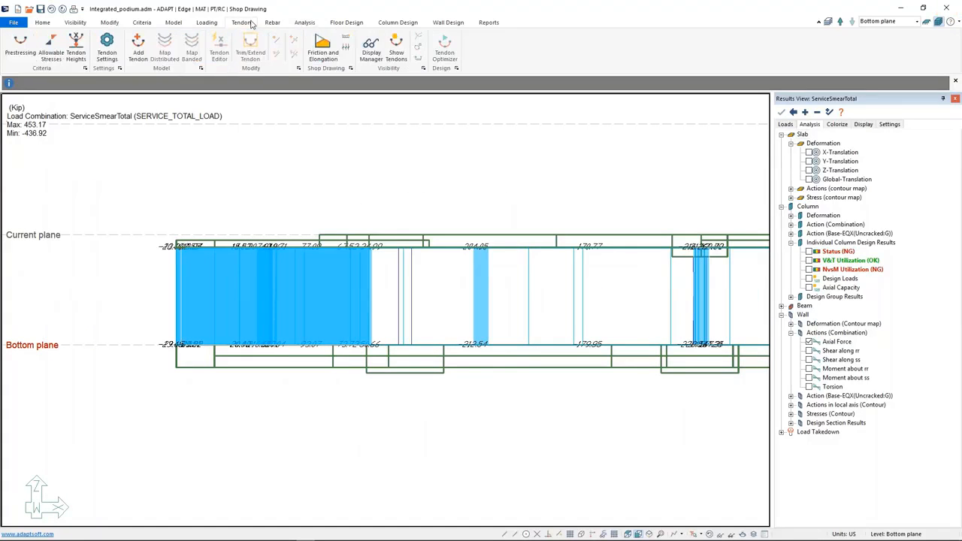
left_click(396, 53)
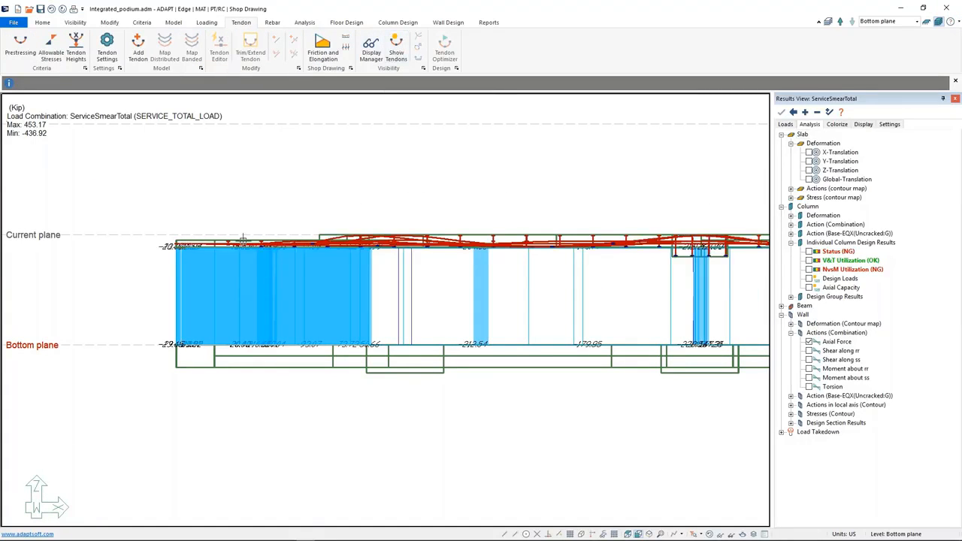
middle_click_drag(562, 263, 428, 260)
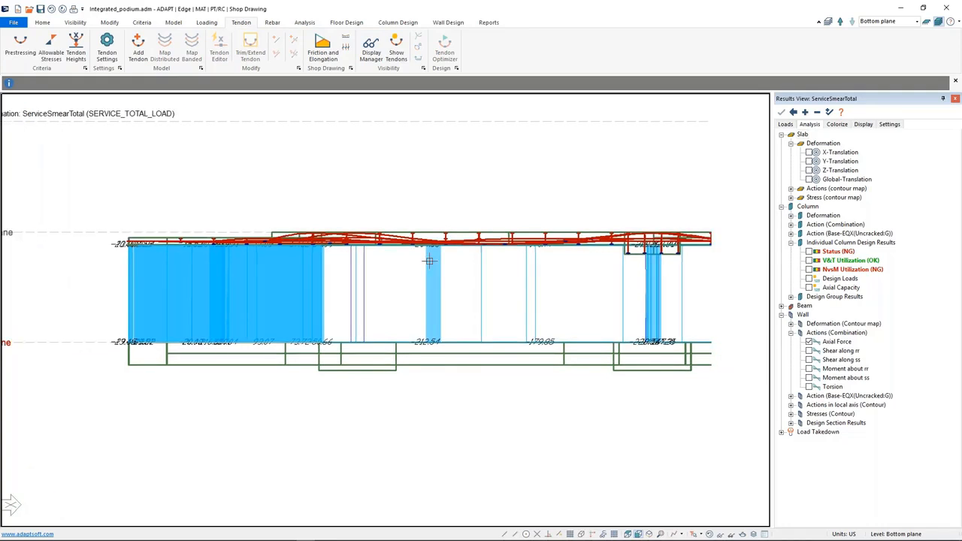
middle_click_drag(429, 261, 225, 276)
Step: Switch the model to an isometric view and examine the walls around the near chamfered corner
left_click(649, 535)
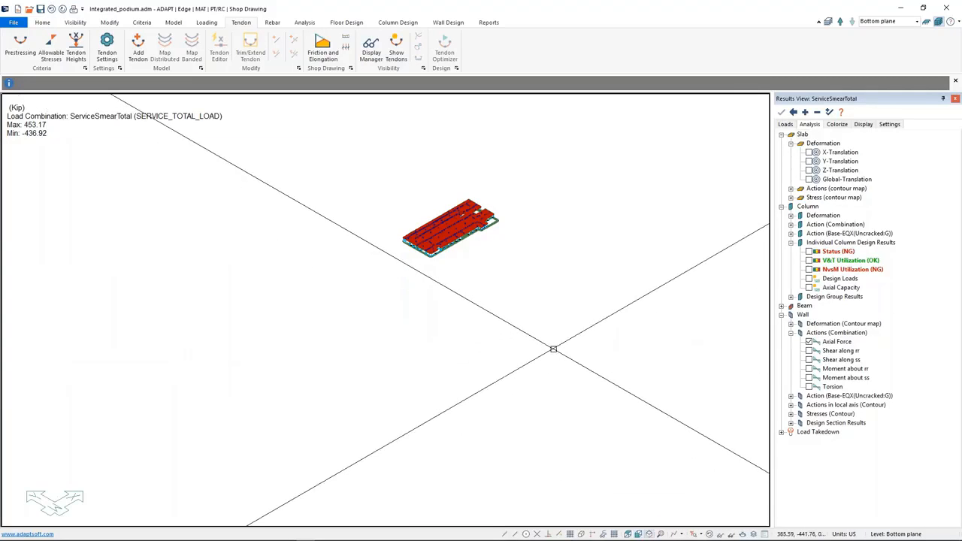
middle_click_drag(452, 207, 465, 321)
scroll(466, 388, "up", 5)
scroll(466, 389, "up", 5)
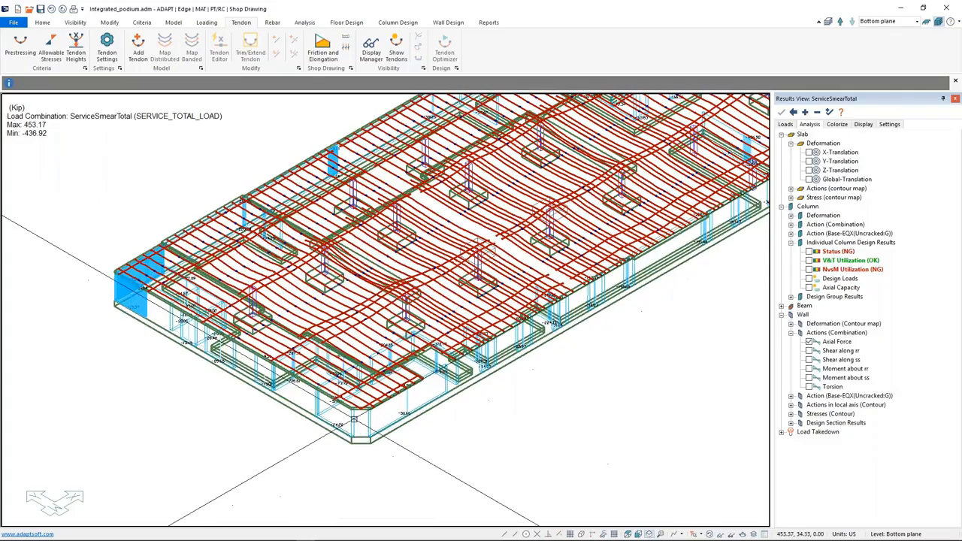
middle_click_drag(353, 419, 444, 360)
scroll(444, 360, "up", 3)
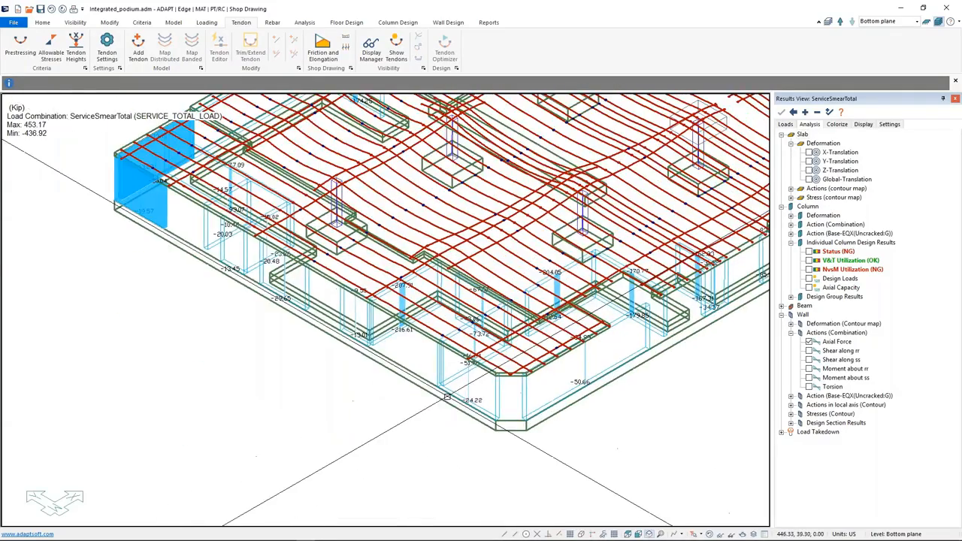
middle_click_drag(447, 395, 403, 415)
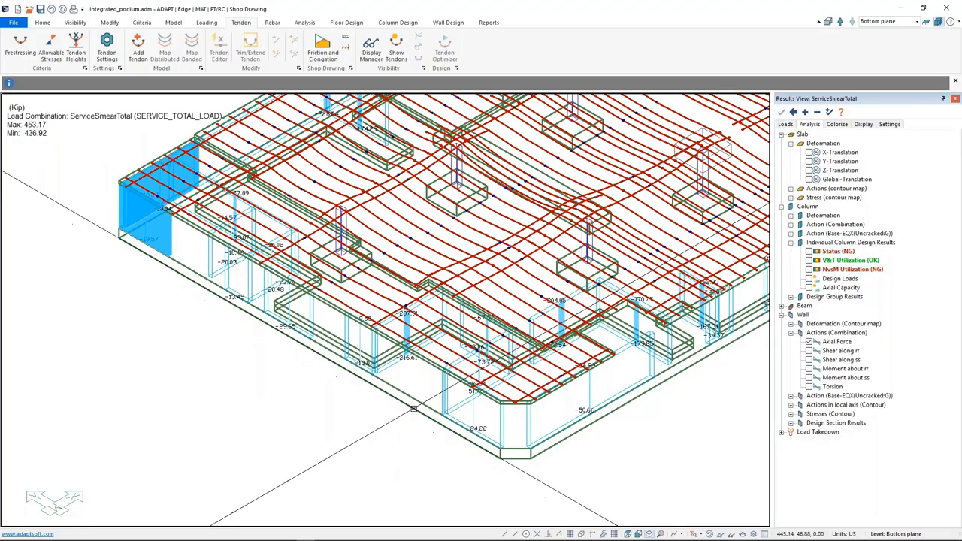
Step: Add a combination usage named Lateral Strength through the stiffness modifiers of the wall beside the chamfered corner, leaving its factors unedited
double_click(474, 410)
left_click_drag(129, 8, 346, 161)
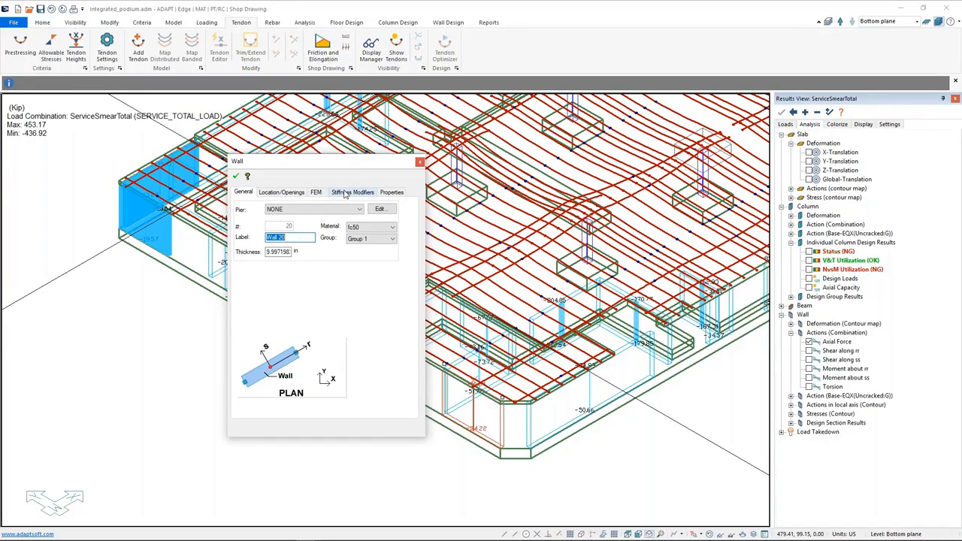
left_click(298, 193)
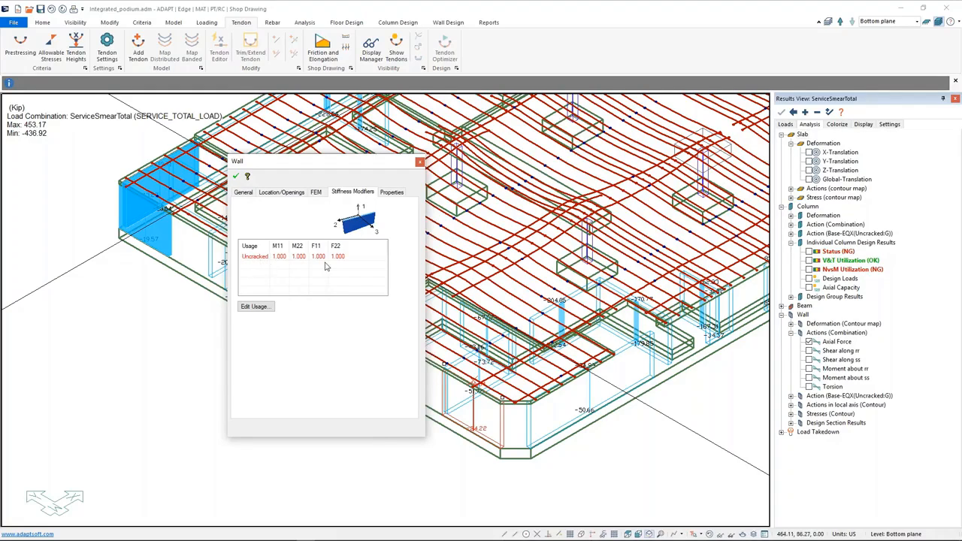
left_click(254, 306)
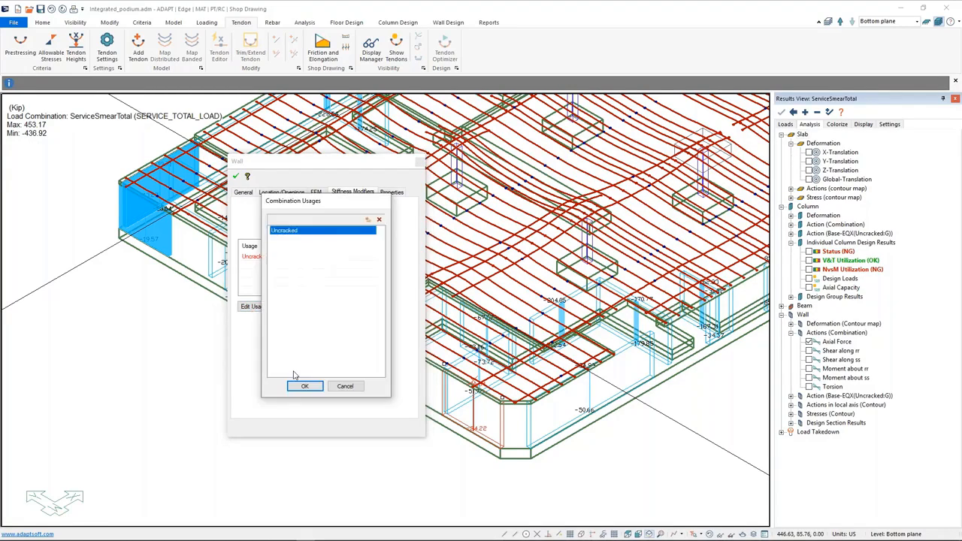
left_click(368, 220)
type("L")
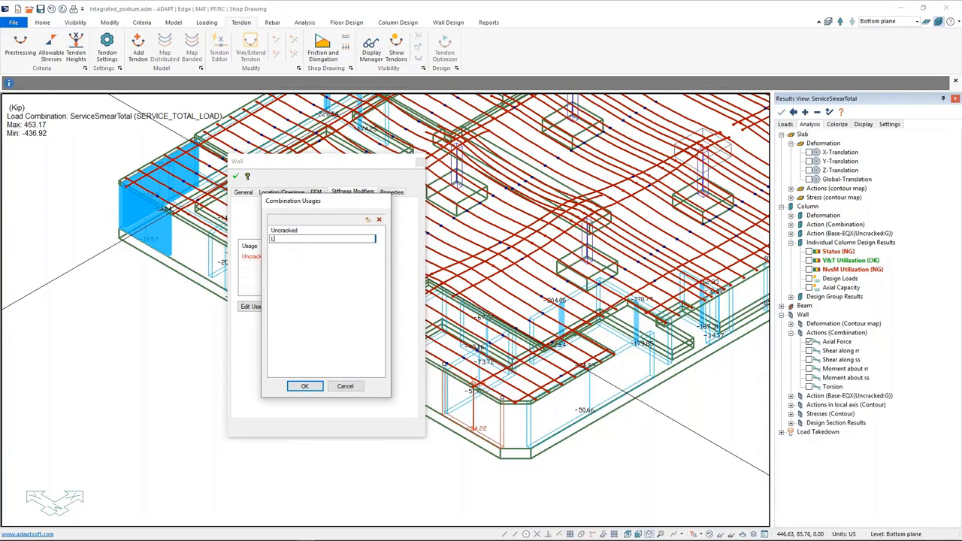
type("ateral Strength")
key("Return")
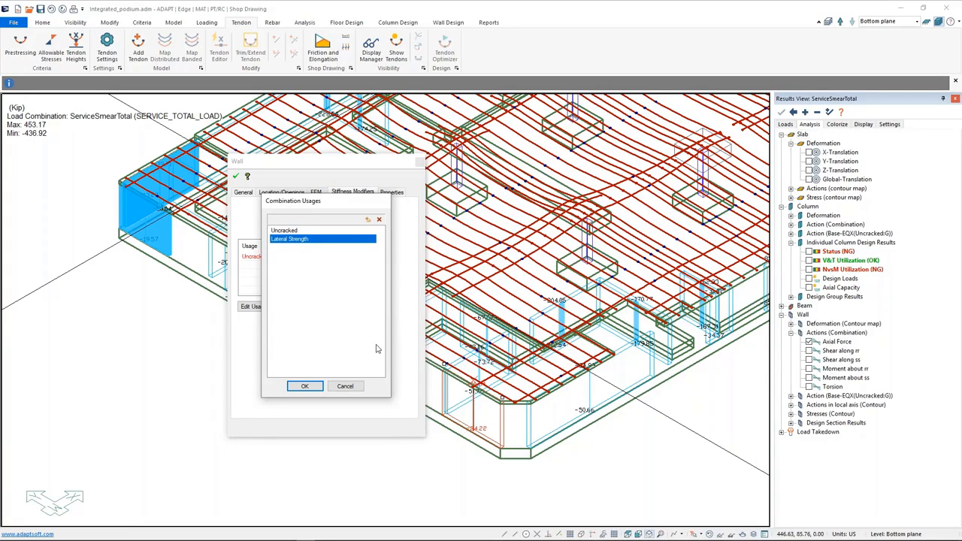
left_click(306, 386)
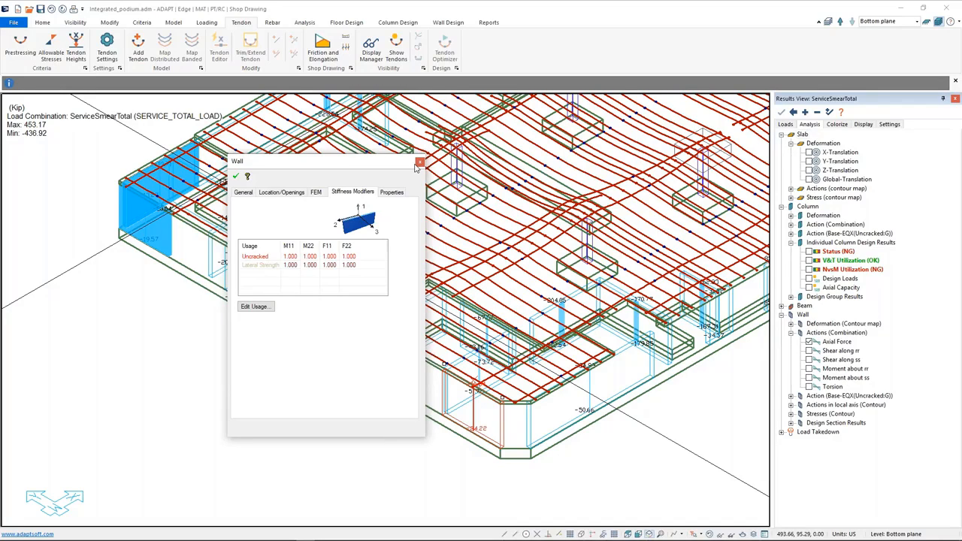
left_click(420, 162)
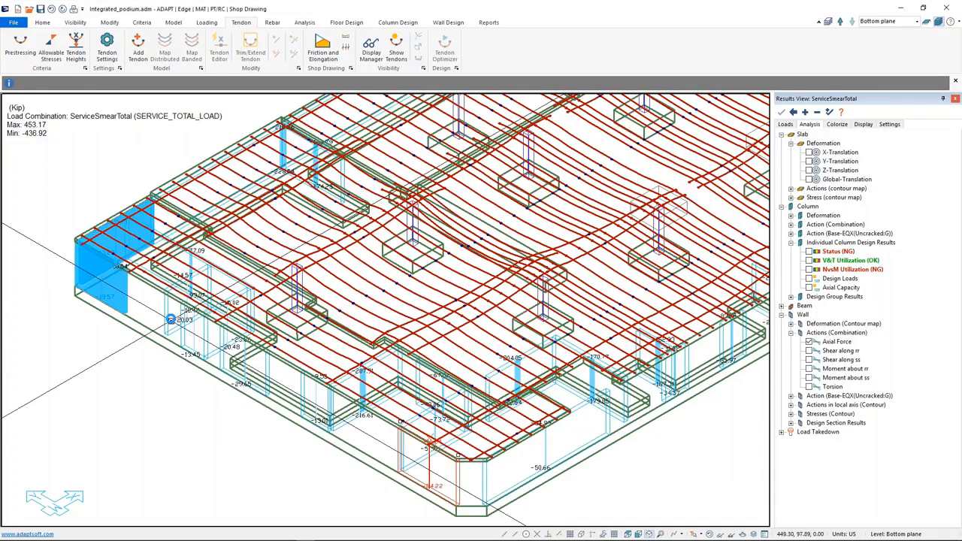
Step: Select all walls by type, review their Lateral Strength stiffness modifiers in the bulk item properties, and leave without applying changes
left_click(429, 276)
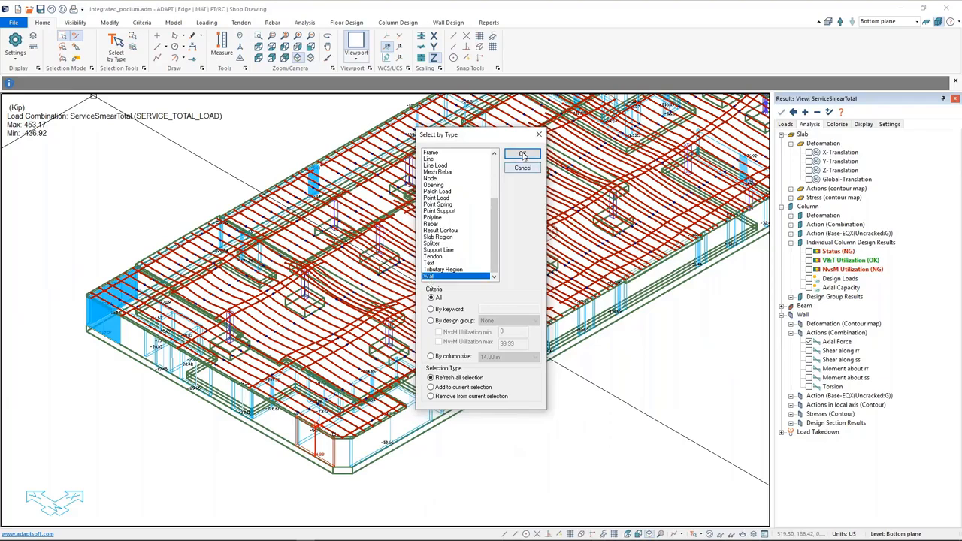
left_click(524, 155)
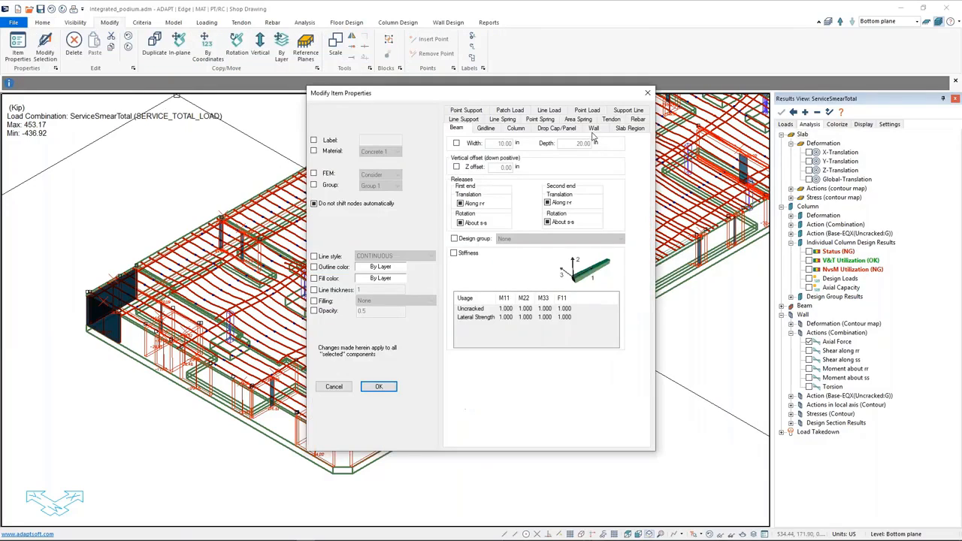
left_click(594, 128)
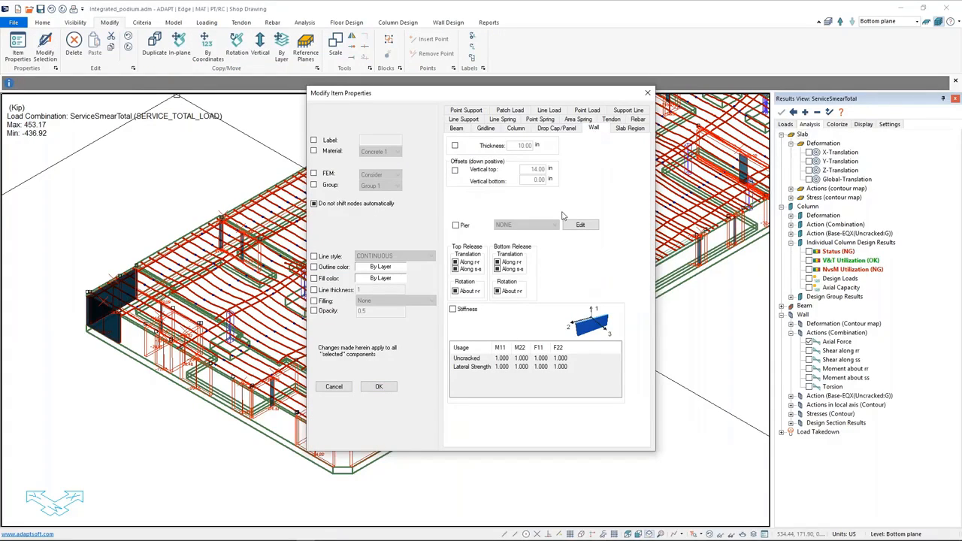
left_click(452, 307)
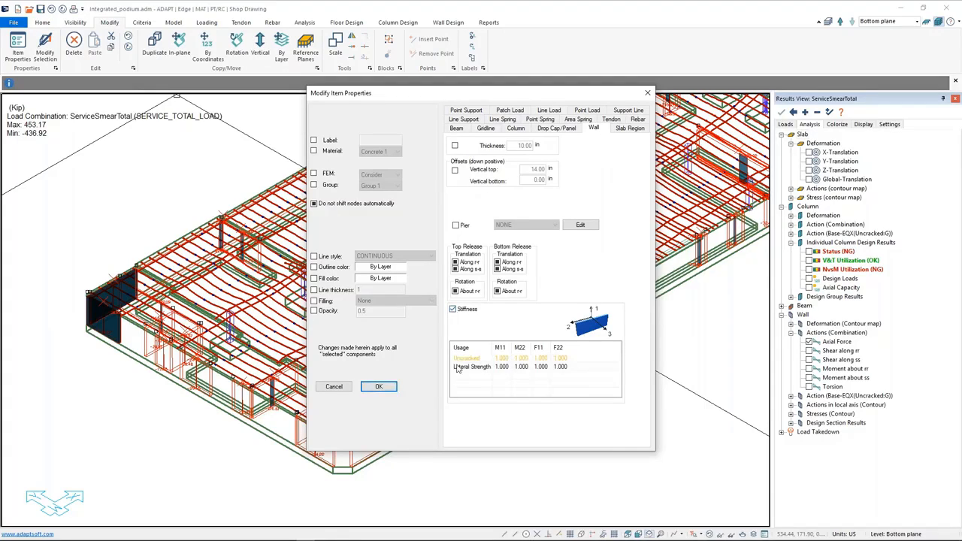
left_click(506, 368)
left_click(525, 366)
left_click(647, 96)
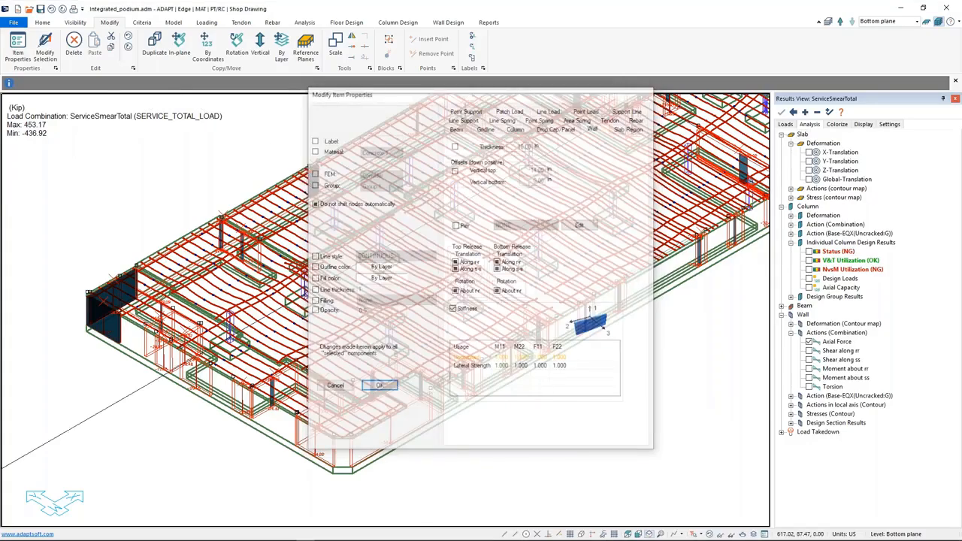
left_click(640, 397)
middle_click_drag(639, 370, 576, 380)
scroll(576, 380, "down", 1)
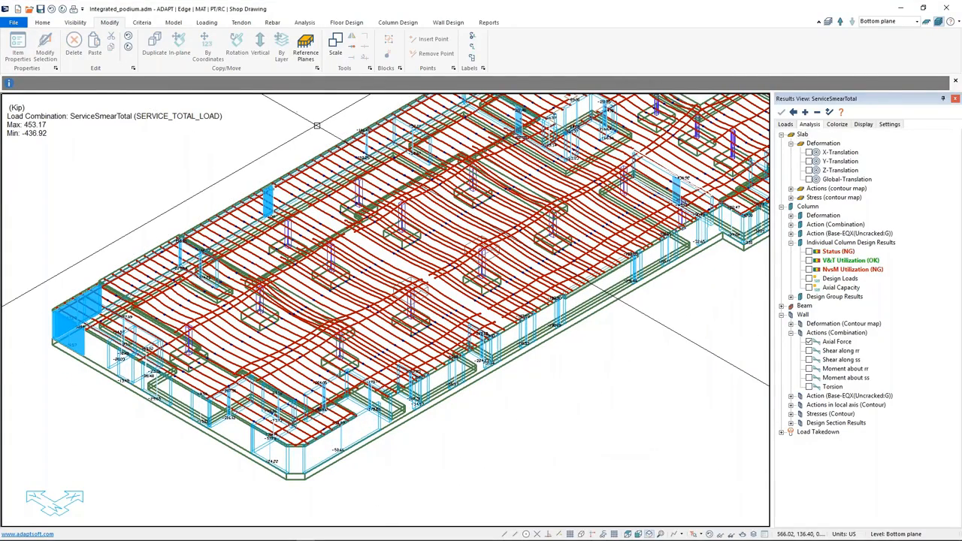
Step: Start an analysis run and choose Lateral Strength as the stiffness modifier usage to apply
left_click(938, 22)
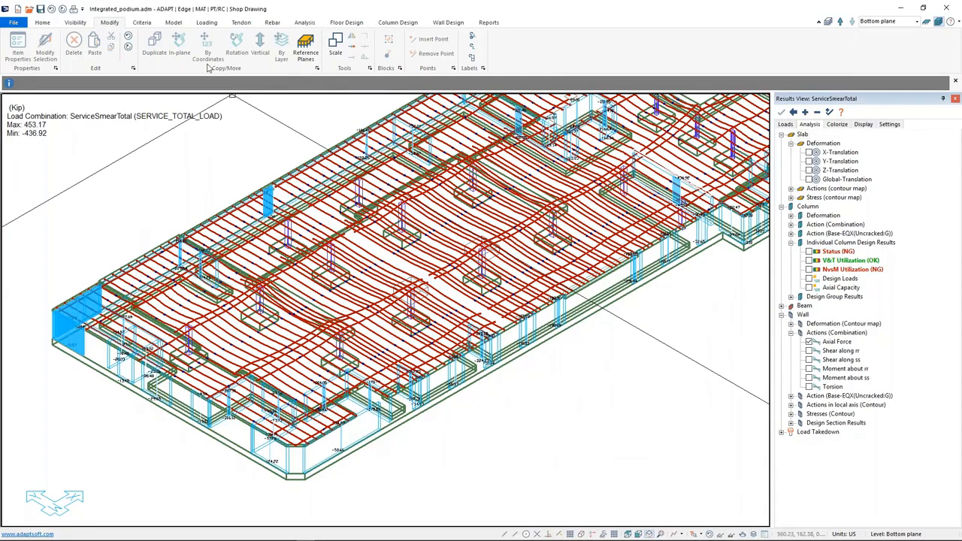
left_click(305, 22)
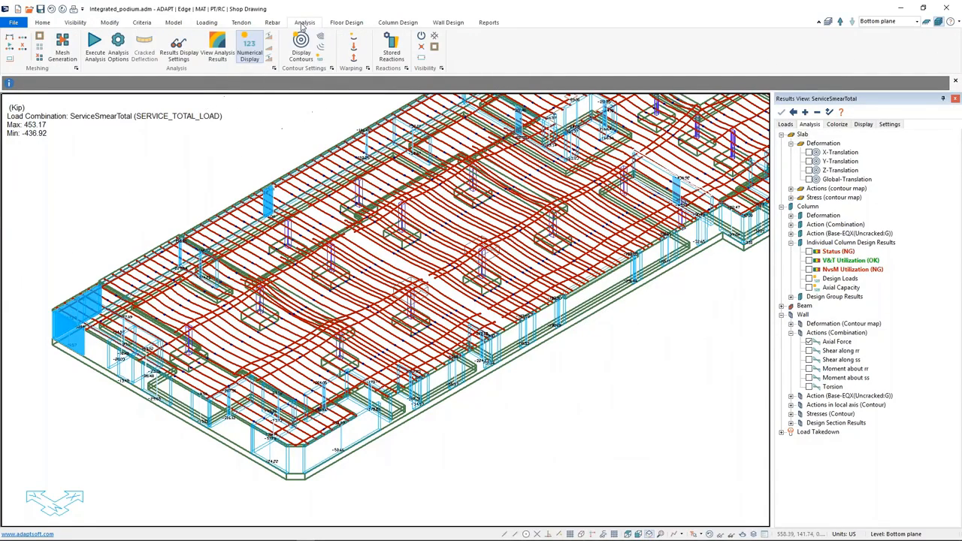
left_click(95, 43)
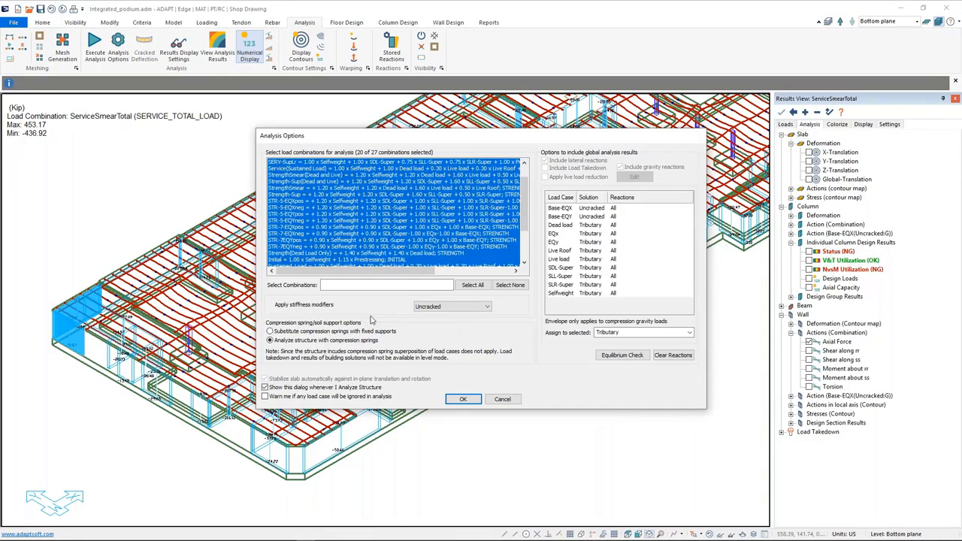
left_click(451, 307)
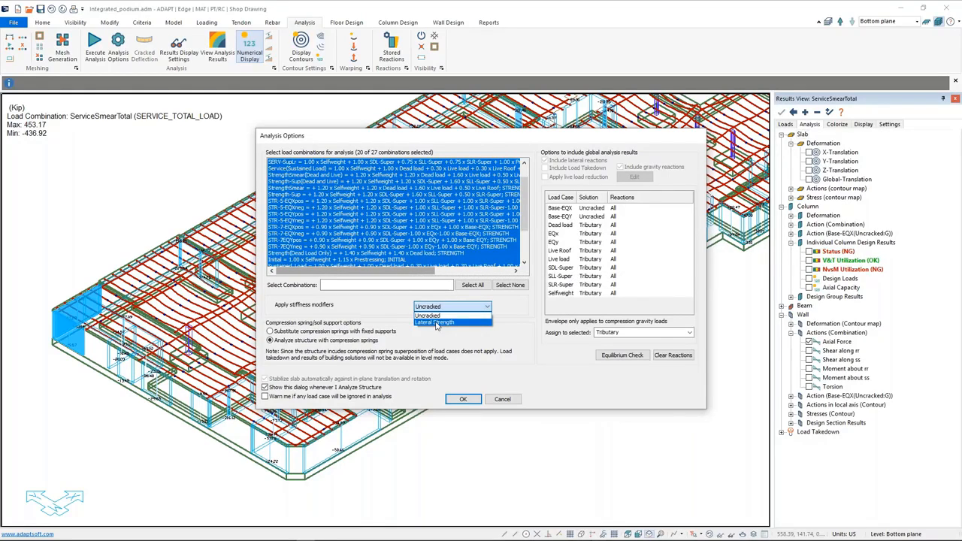
left_click(436, 322)
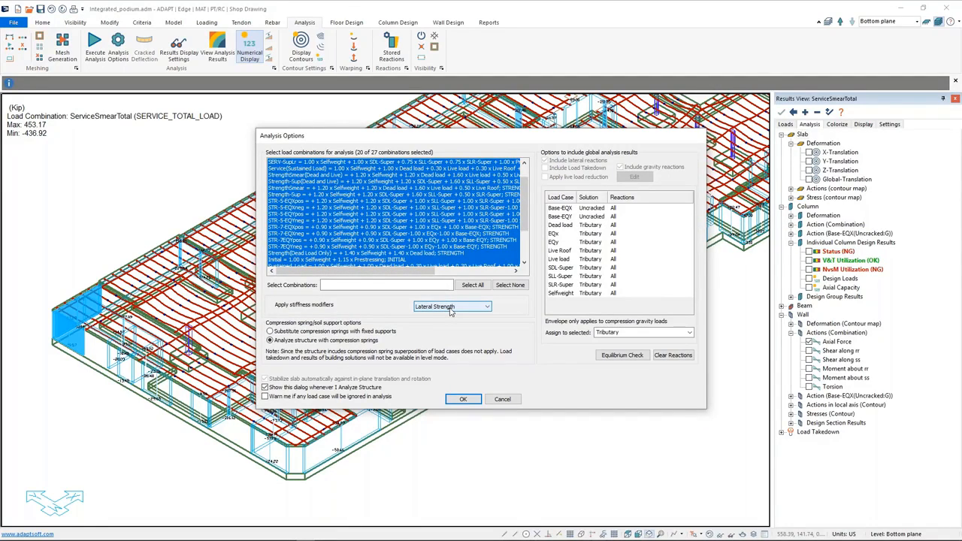
Step: Select only the load combinations containing "eq" for the analysis, look through the selection, and cancel the run
left_click(435, 288)
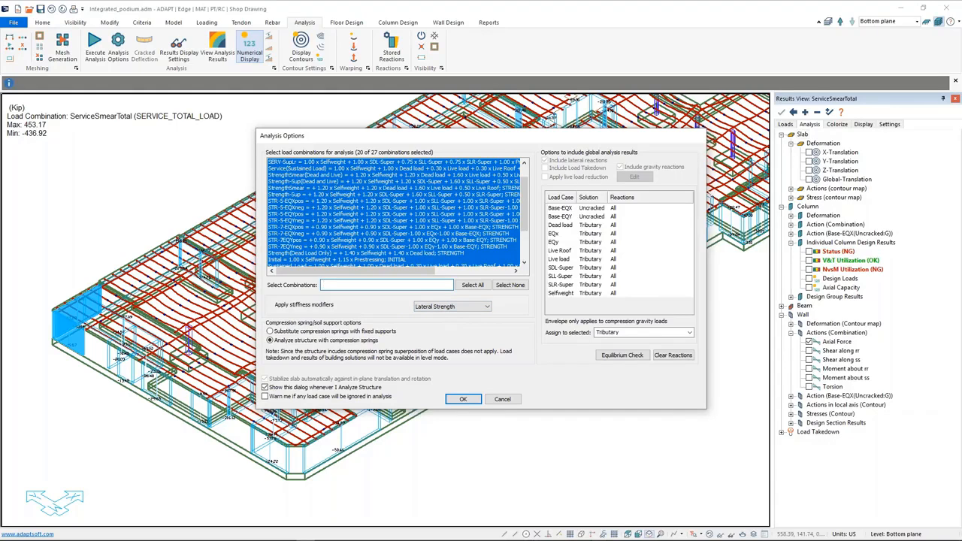
type("e")
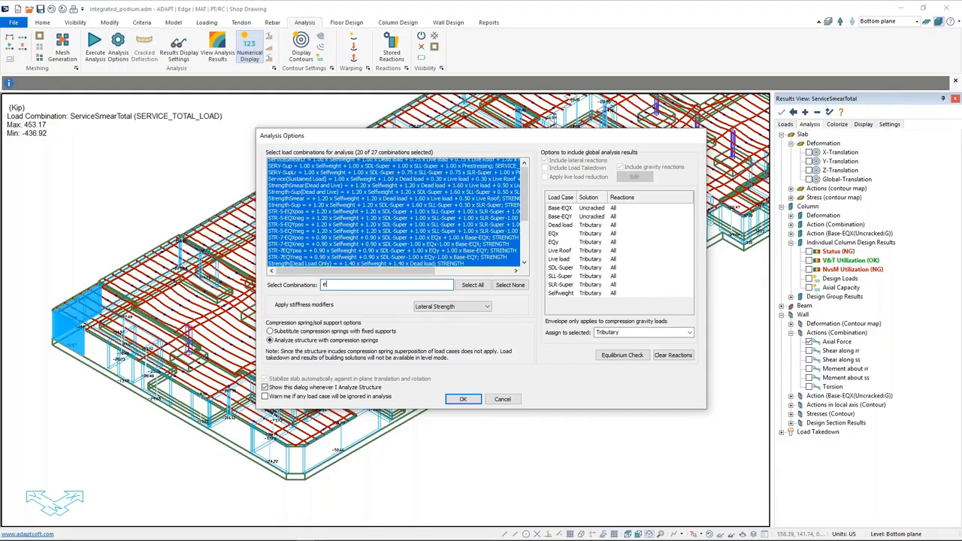
type("q")
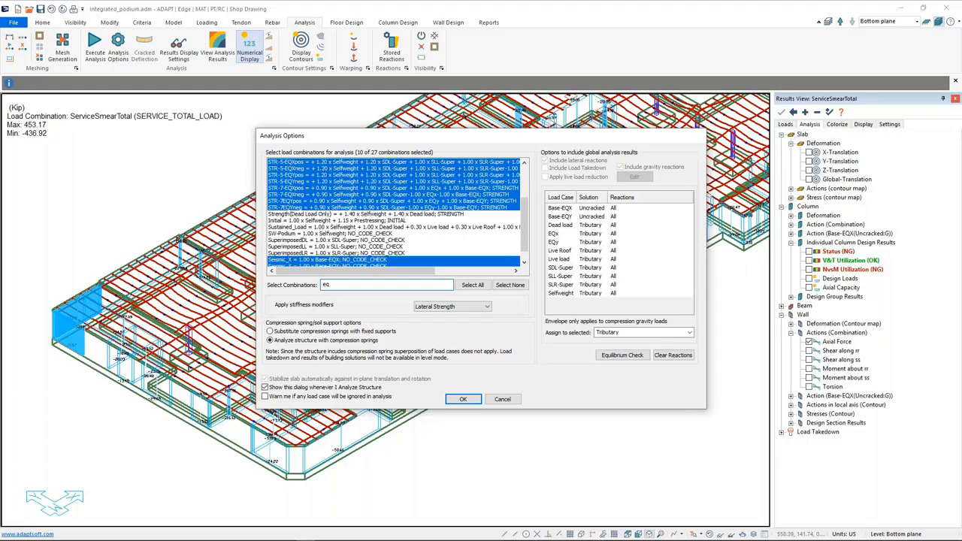
left_click_drag(525, 231, 525, 248)
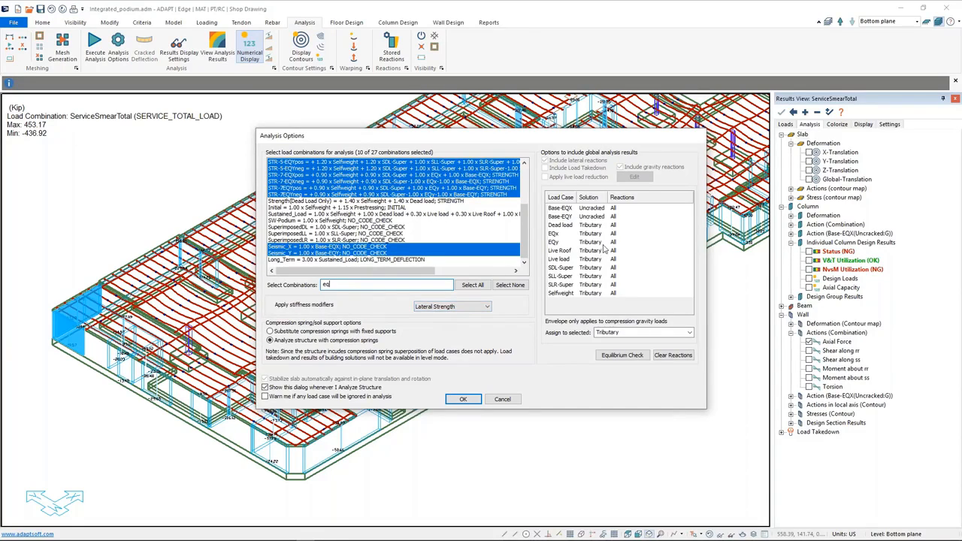
left_click(513, 402)
left_click(515, 403)
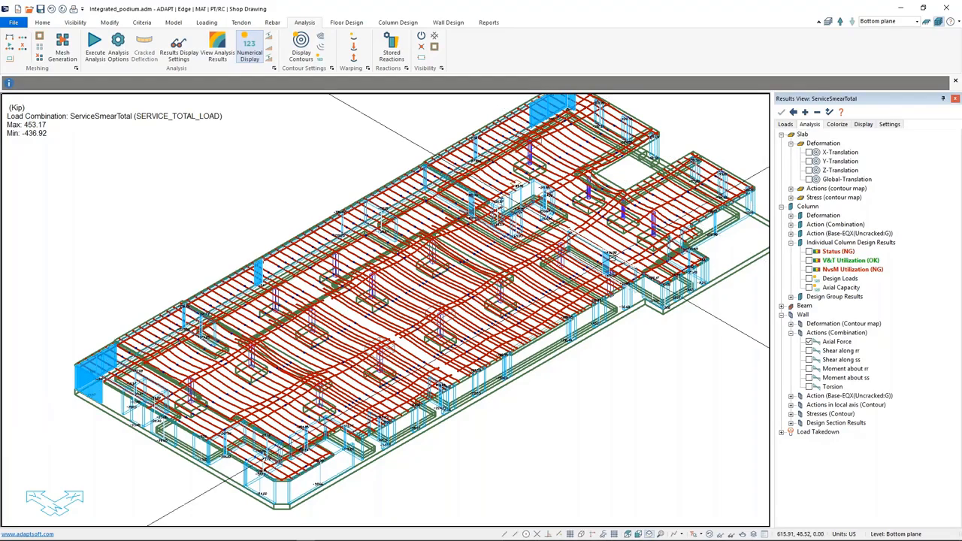
Step: Review the podium slab region's stiffness modifiers for each usage, close its properties without changes, and deselect the slab
middle_click_drag(655, 284, 597, 326)
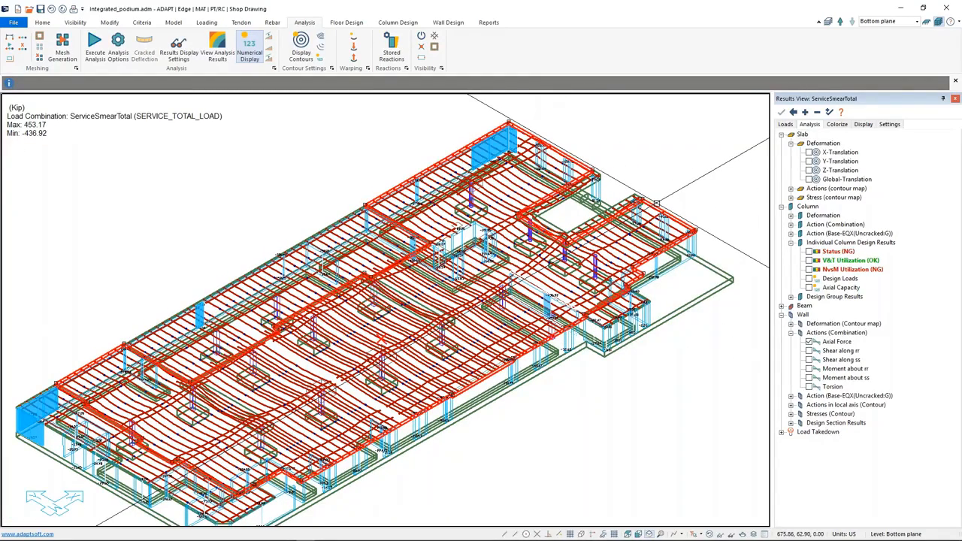
double_click(519, 171)
left_click_drag(89, 9, 266, 132)
left_click(264, 165)
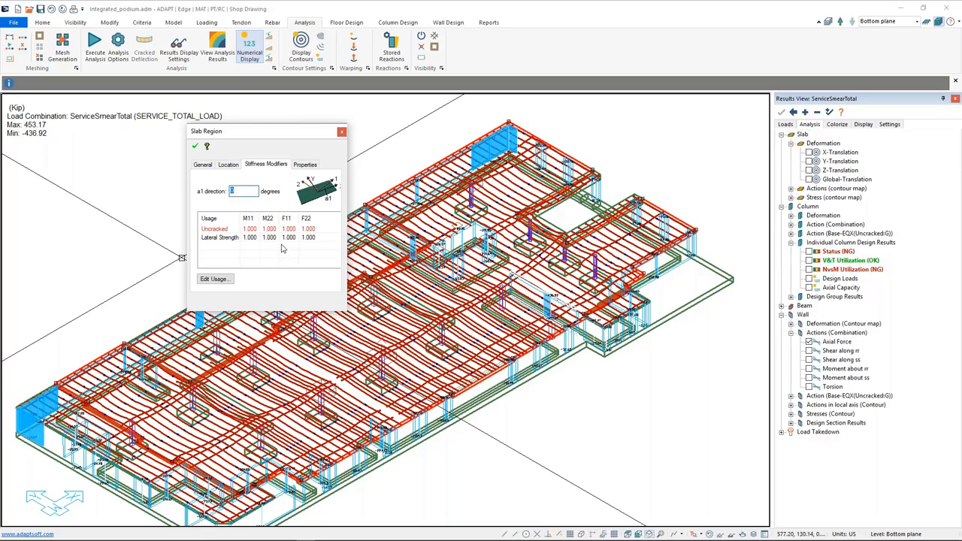
left_click(341, 133)
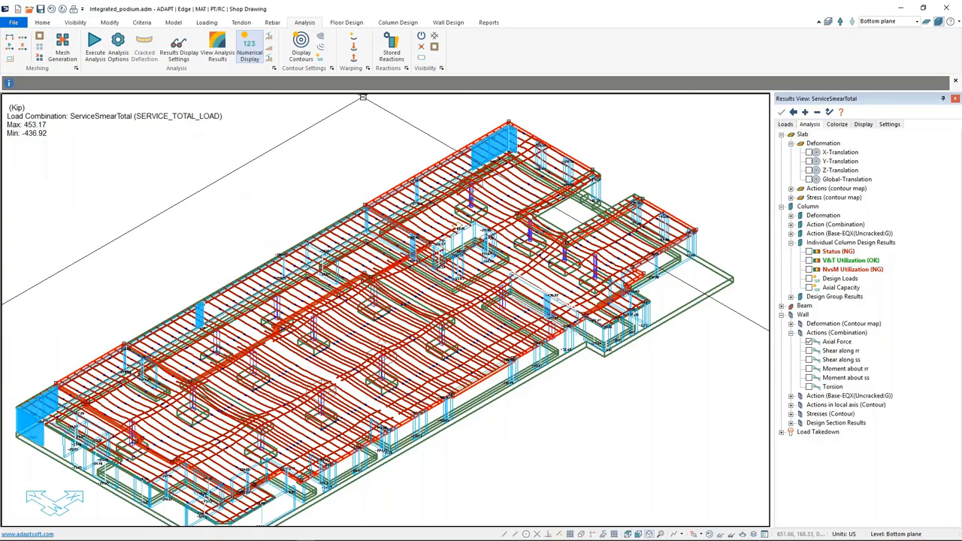
middle_click_drag(459, 305, 518, 284)
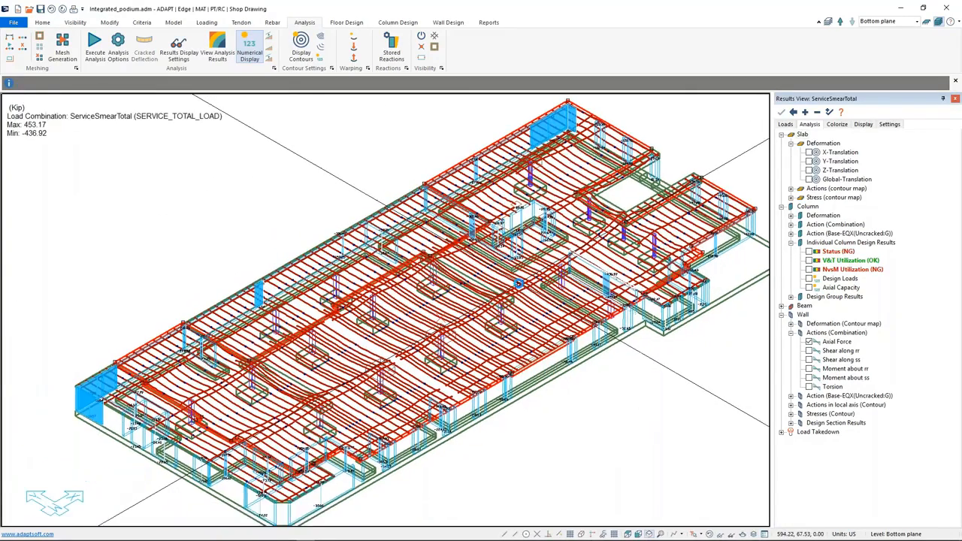
scroll(518, 283, "down", 2)
left_click(610, 390)
middle_click_drag(610, 390, 571, 390)
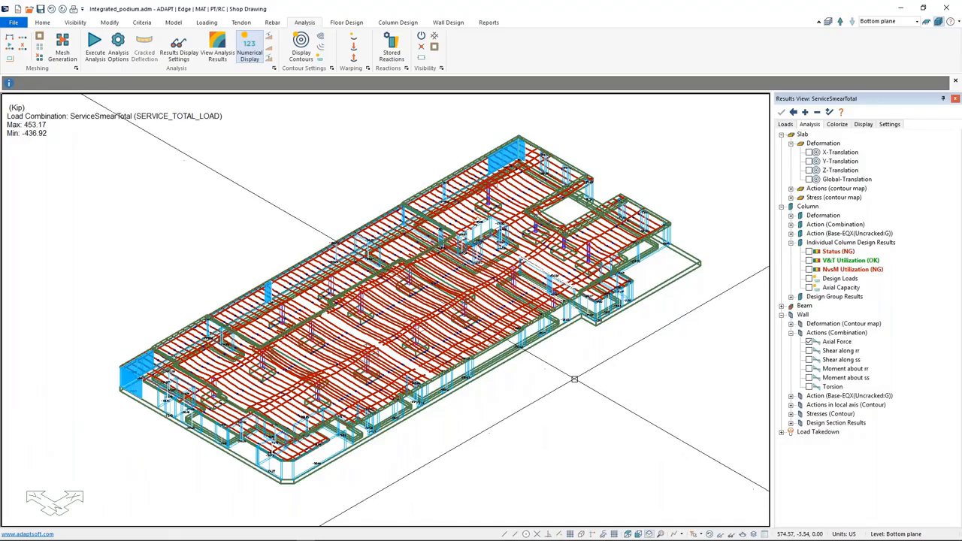
middle_click_drag(575, 380, 583, 381)
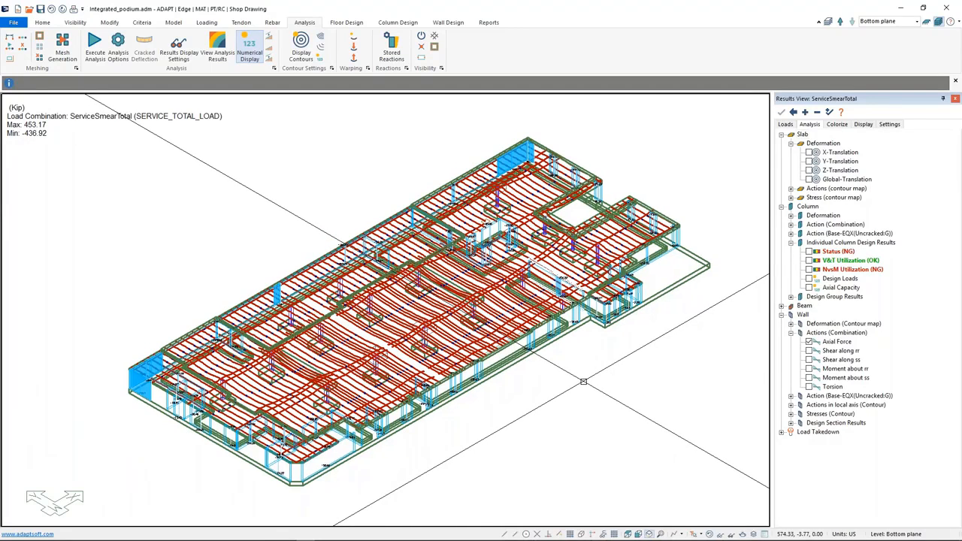